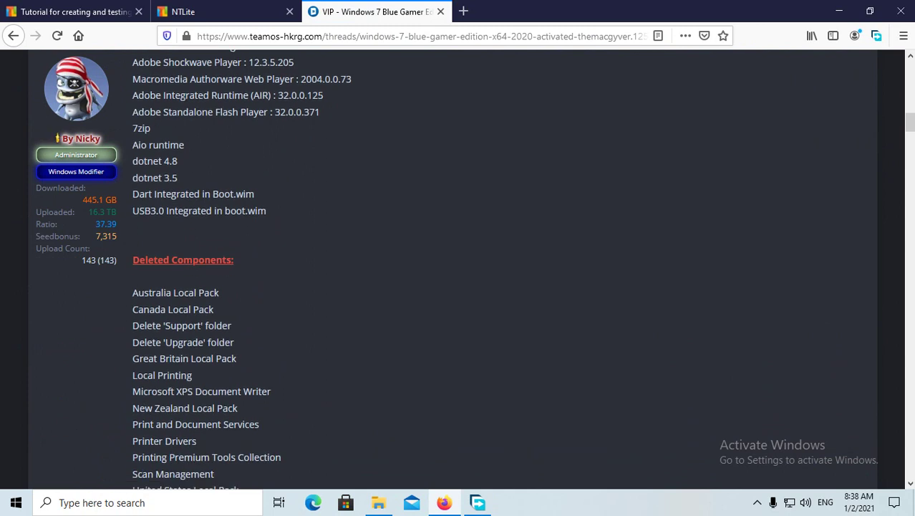
Examine the deleted components, disabled services, tweaks, options and visual effects listed in the Windows 7 Blue Gamer Edition thread.
scroll(459, 268, down, 1)
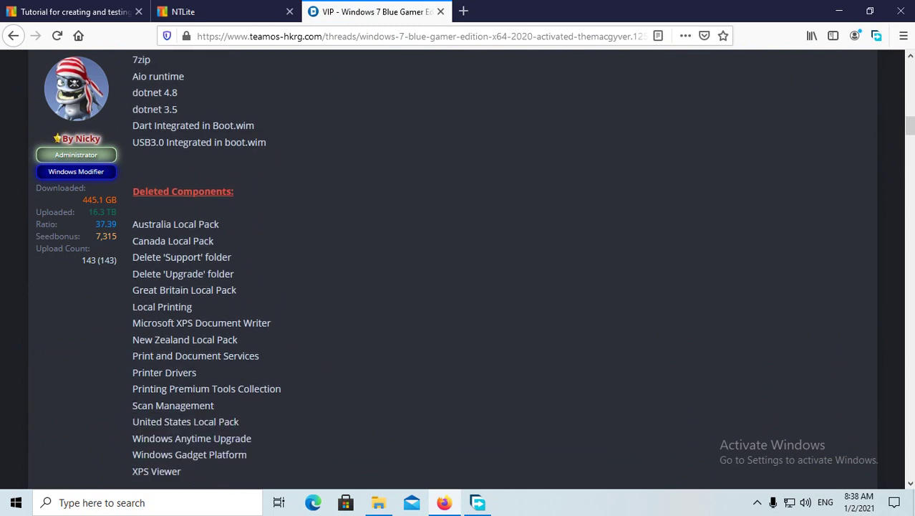
scroll(459, 268, down, 2)
scroll(458, 269, down, 2)
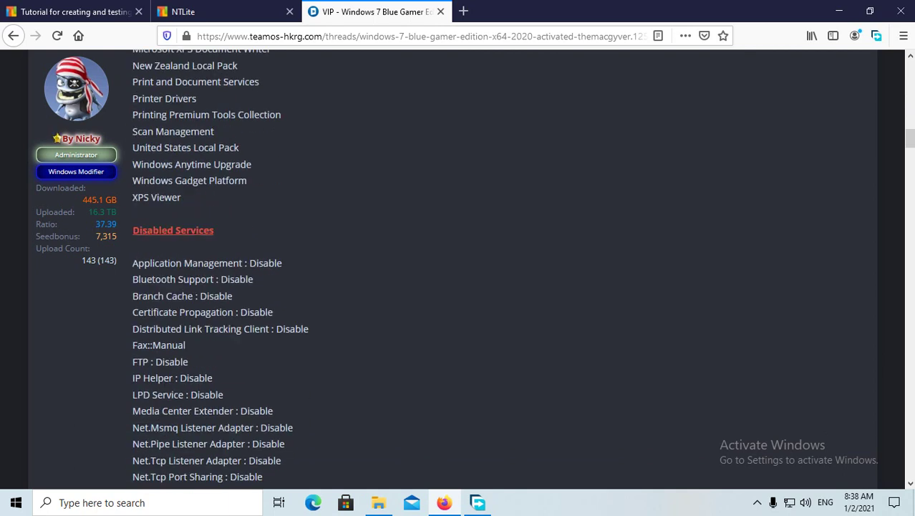
scroll(459, 269, down, 5)
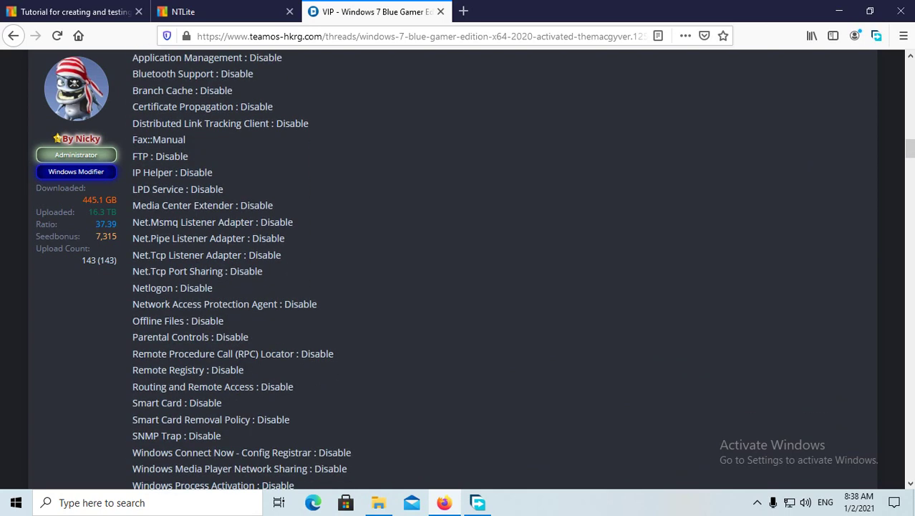
scroll(458, 268, down, 9)
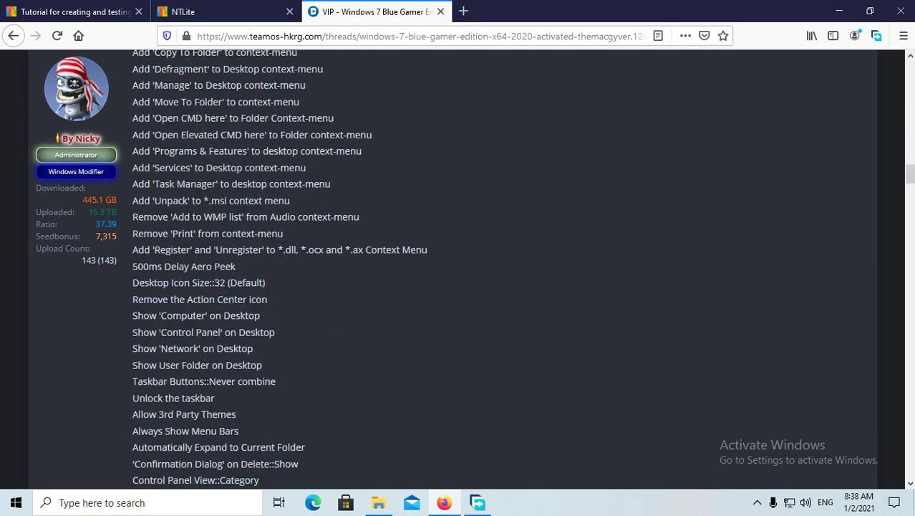
scroll(458, 268, down, 11)
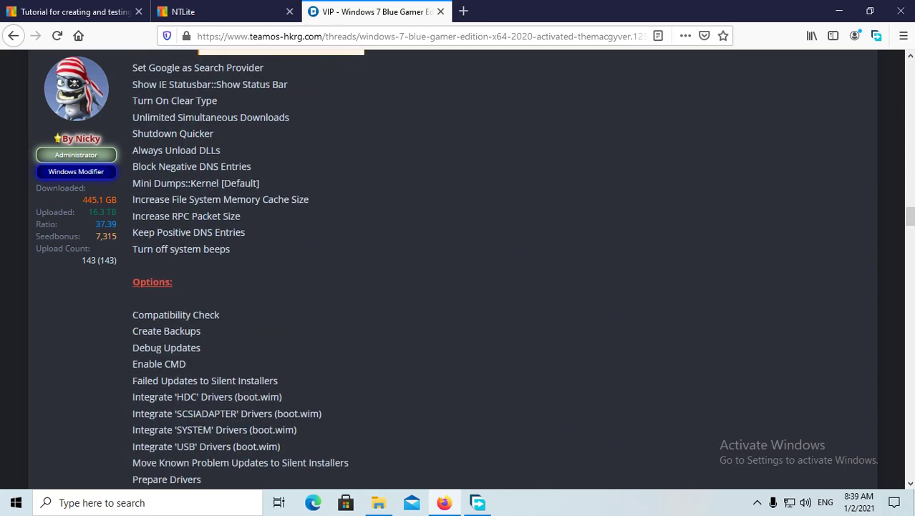
scroll(459, 269, down, 5)
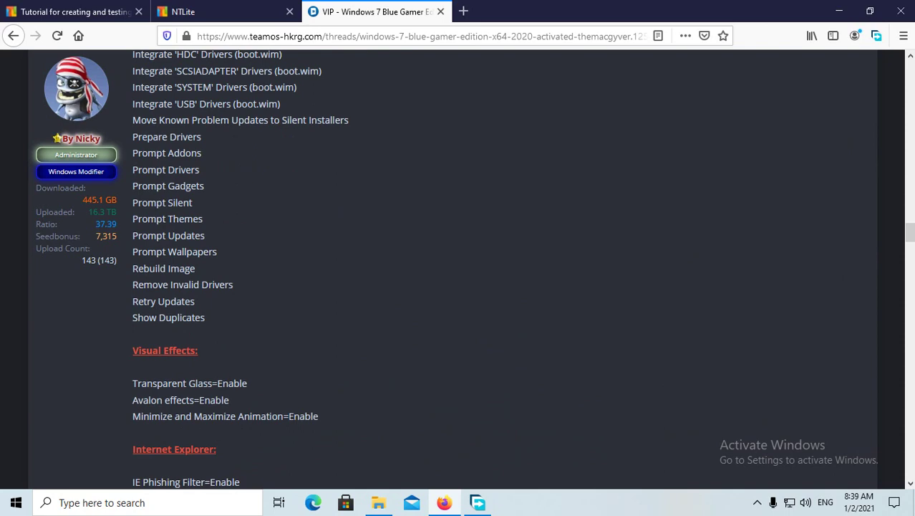
scroll(458, 268, down, 2)
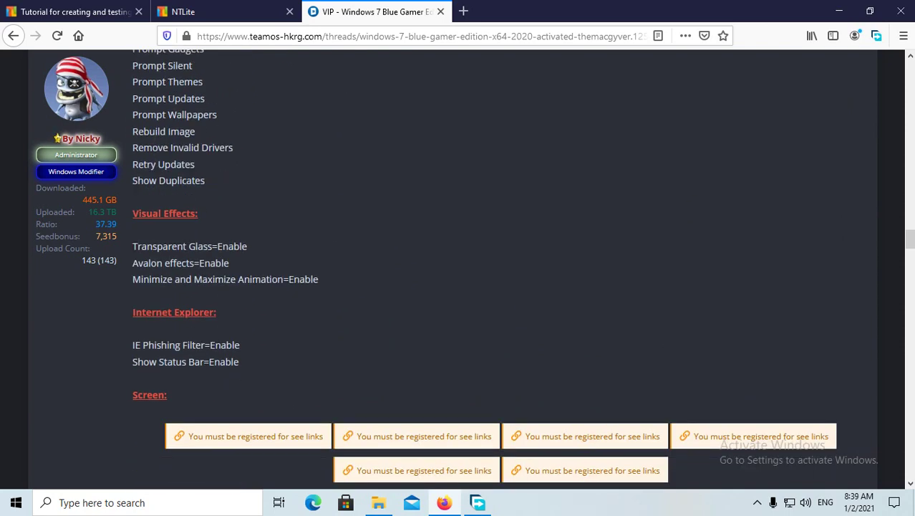
scroll(459, 269, down, 3)
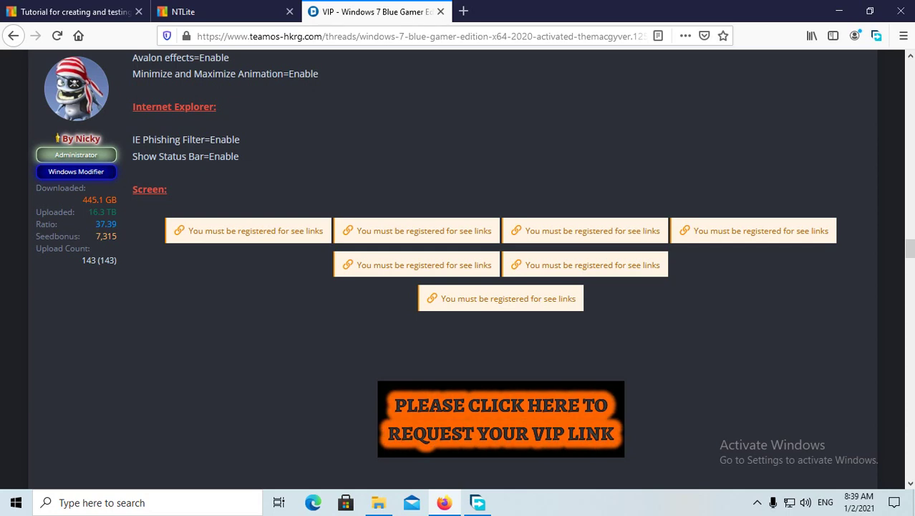
scroll(458, 272, down, 3)
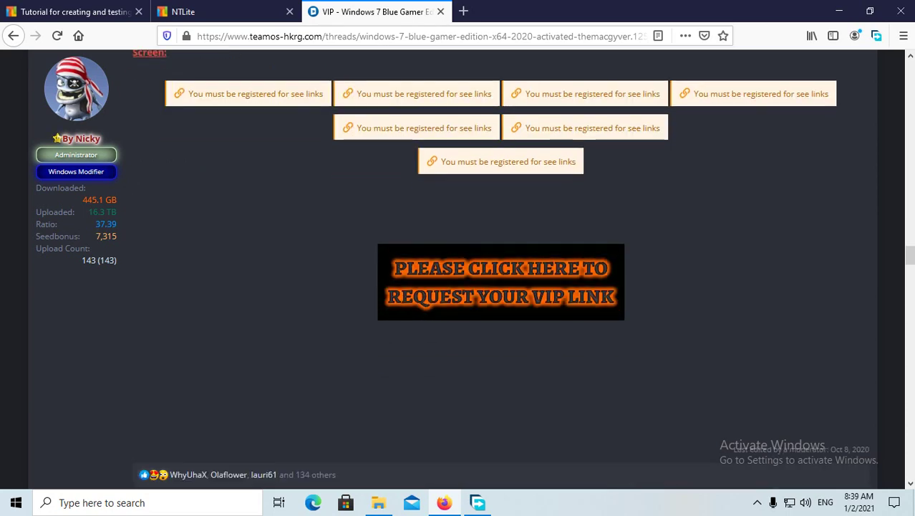
scroll(458, 272, up, 4)
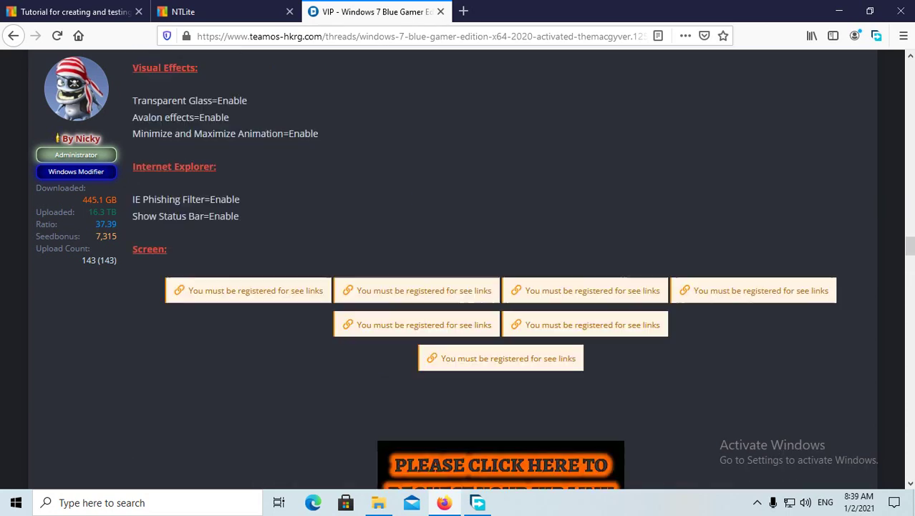
scroll(458, 272, up, 5)
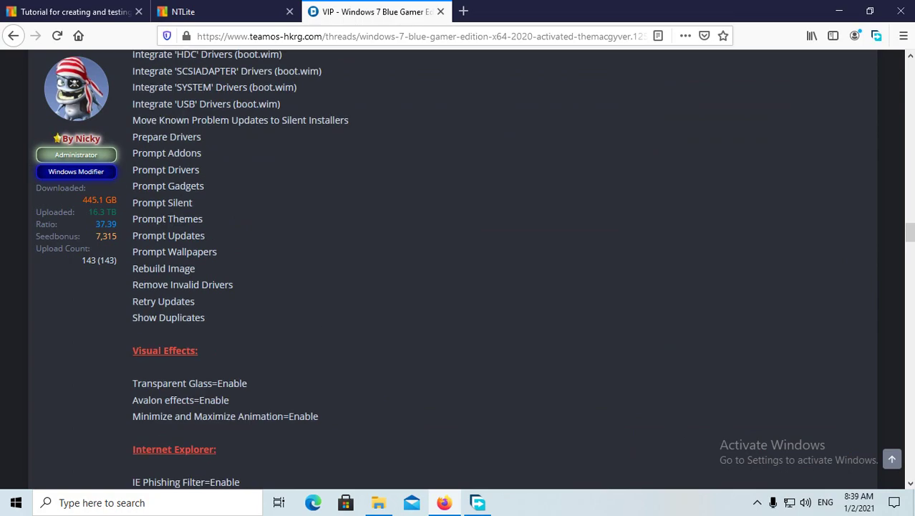
scroll(459, 272, up, 20)
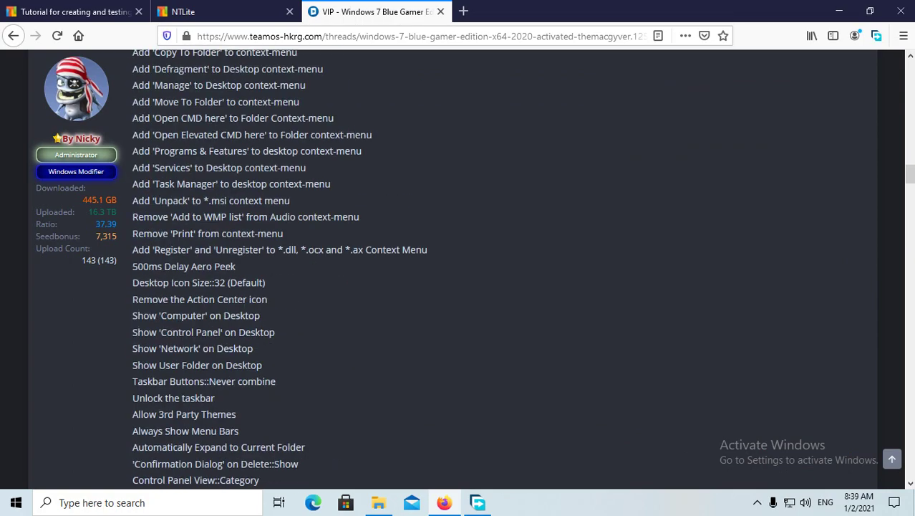
scroll(459, 272, up, 20)
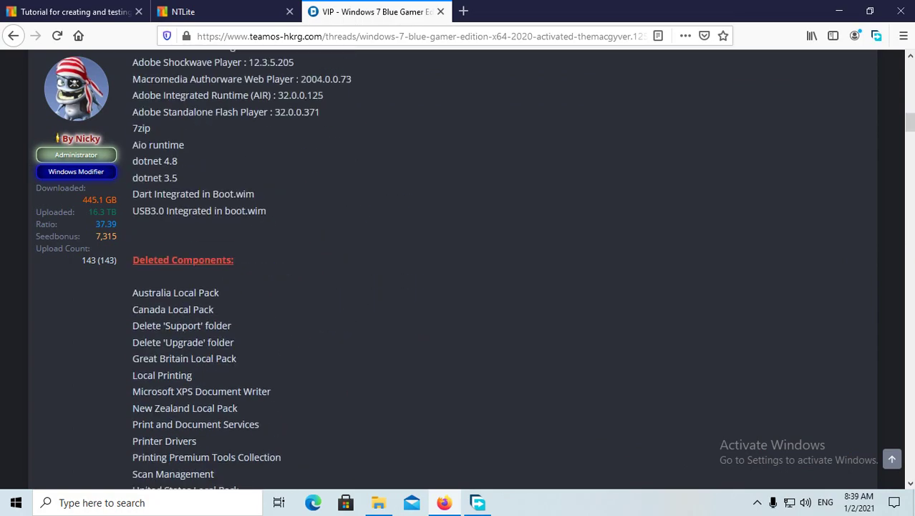
Download the stable 64-bit NTLite installer from the NTLite site as NTLite_setup_x64.exe into C:/Users/PC/Downloads/Windows 7.
key(ctrl+Page_Up)
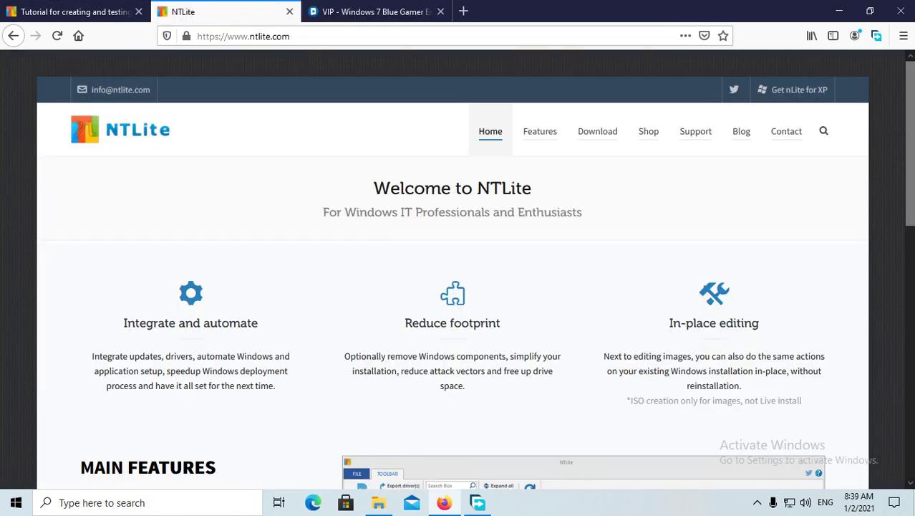
scroll(458, 287, down, 2)
scroll(458, 287, up, 2)
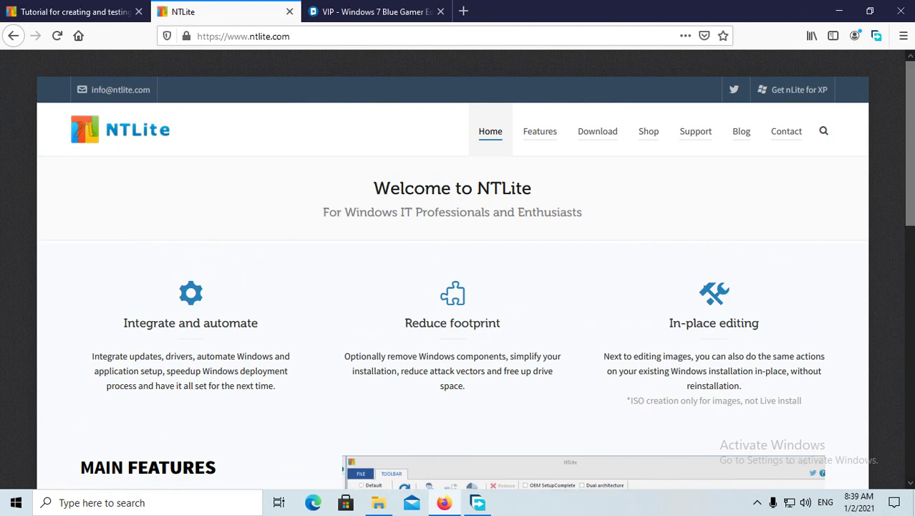
scroll(362, 355, down, 4)
scroll(362, 355, up, 4)
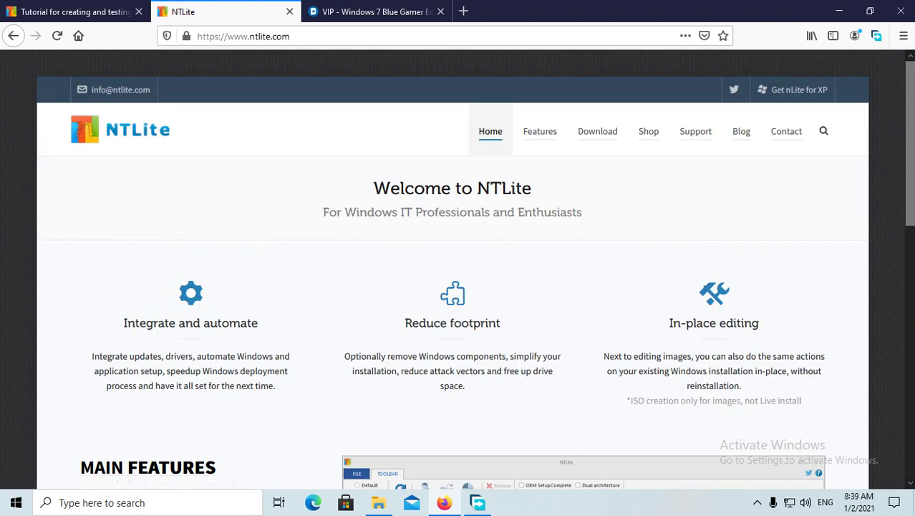
click(597, 131)
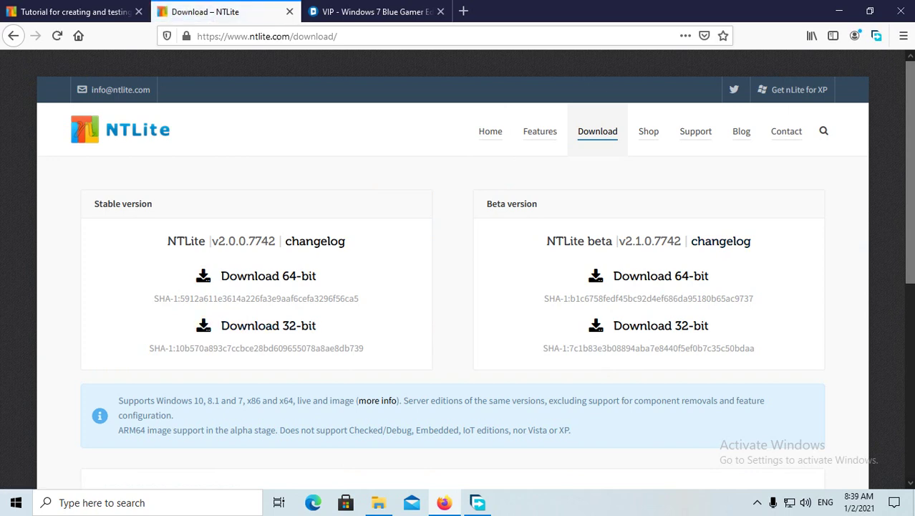
click(268, 276)
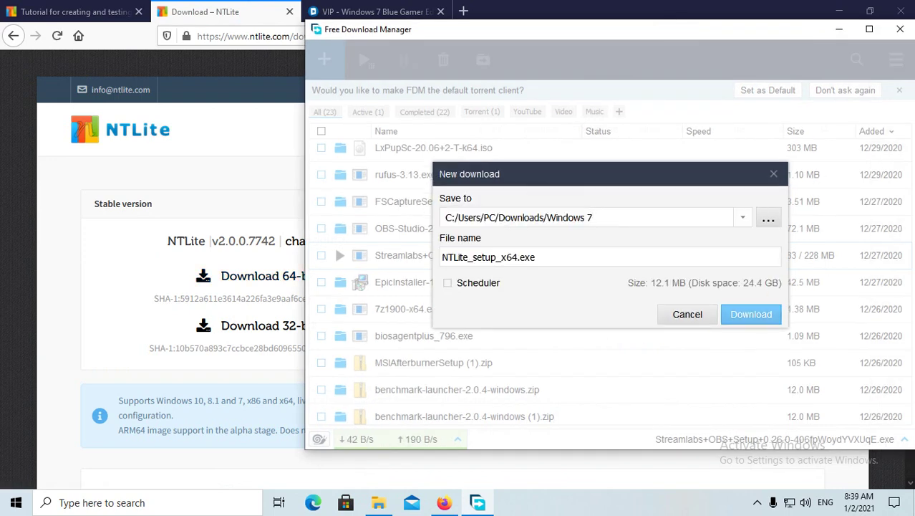
click(751, 314)
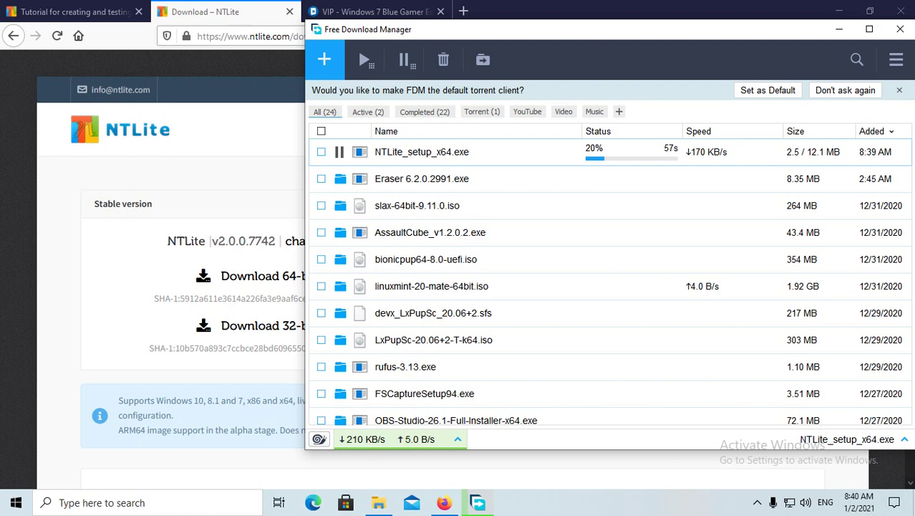
Read the installation, post-installation and cleanup sections of NTLite's tutorial on creating and testing a 700 MB Windows 7 or 8 ISO.
click(75, 12)
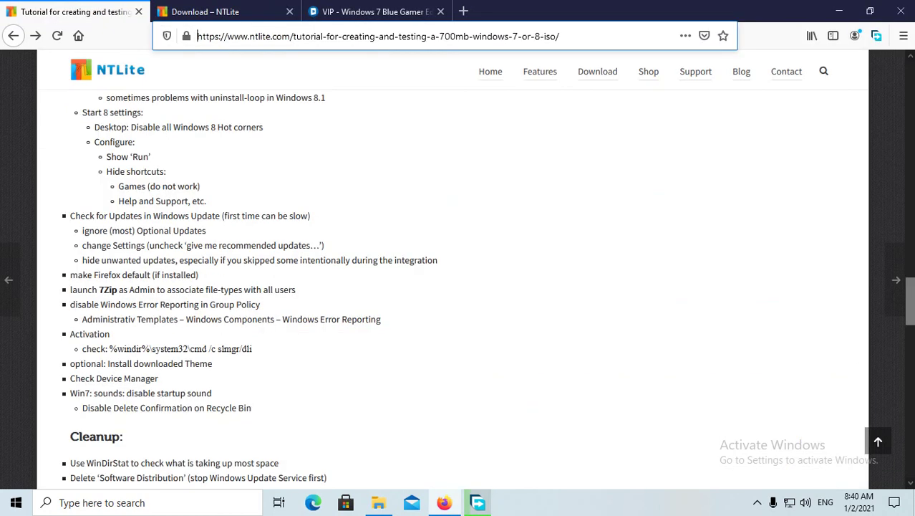
scroll(458, 287, down, 2)
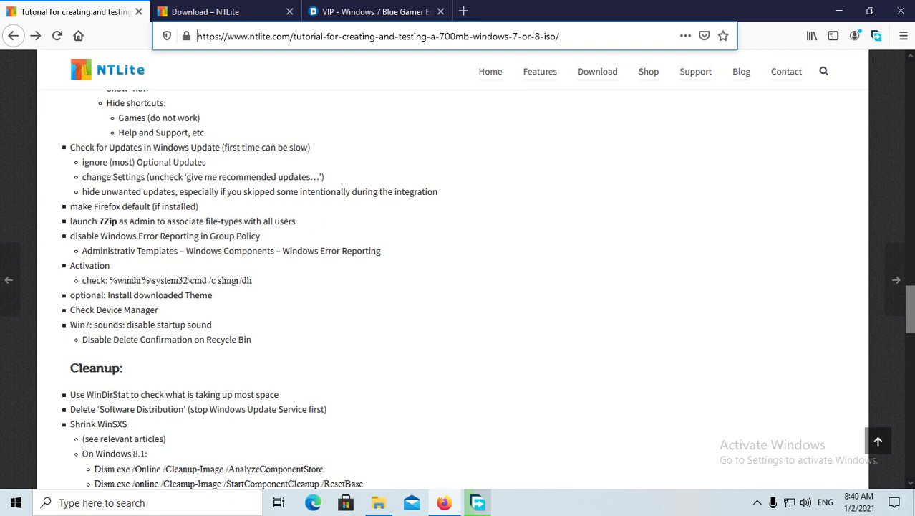
scroll(459, 287, up, 5)
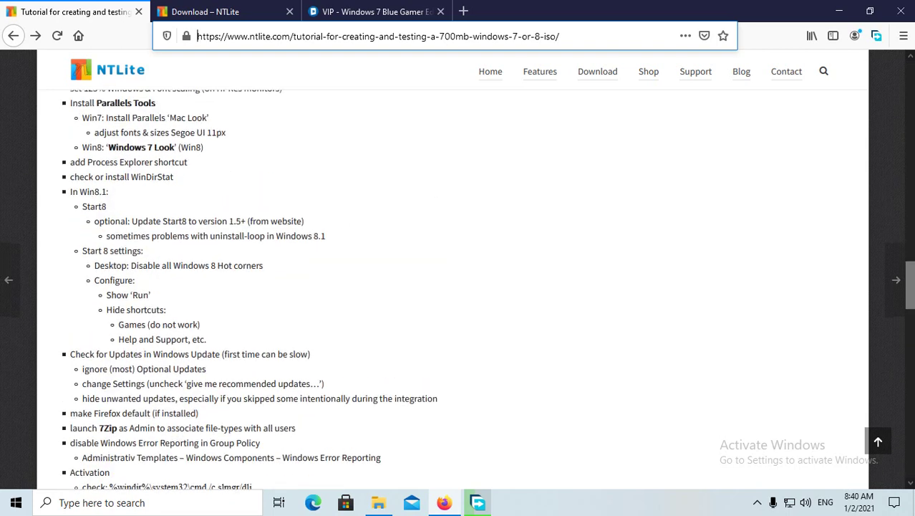
scroll(458, 286, up, 2)
scroll(459, 287, up, 2)
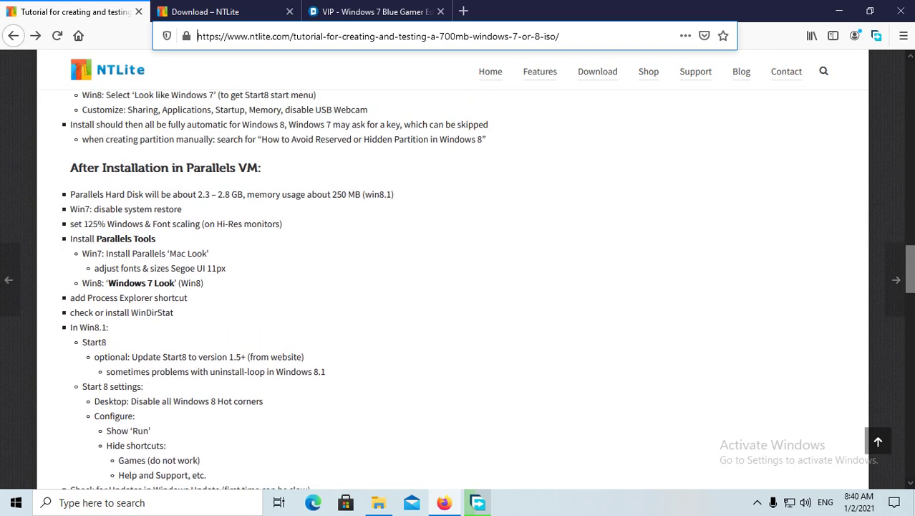
scroll(458, 287, up, 2)
scroll(458, 286, up, 2)
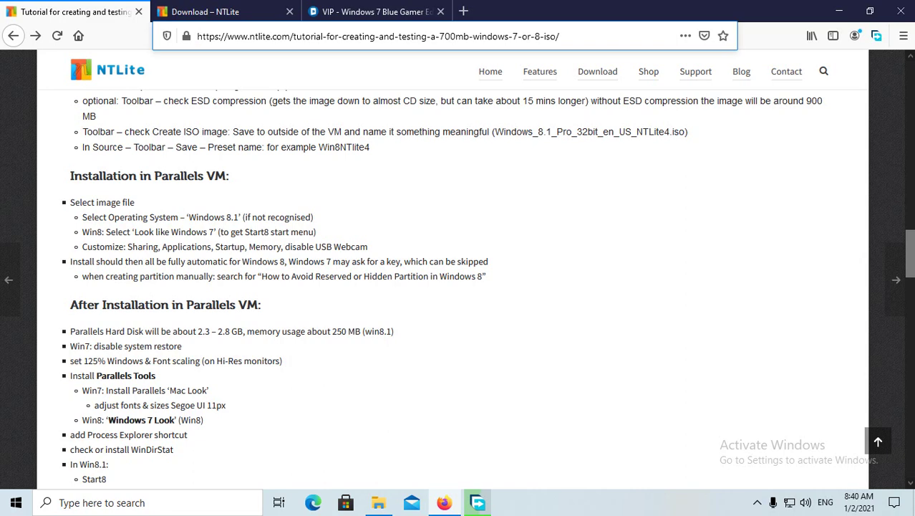
scroll(453, 287, down, 5)
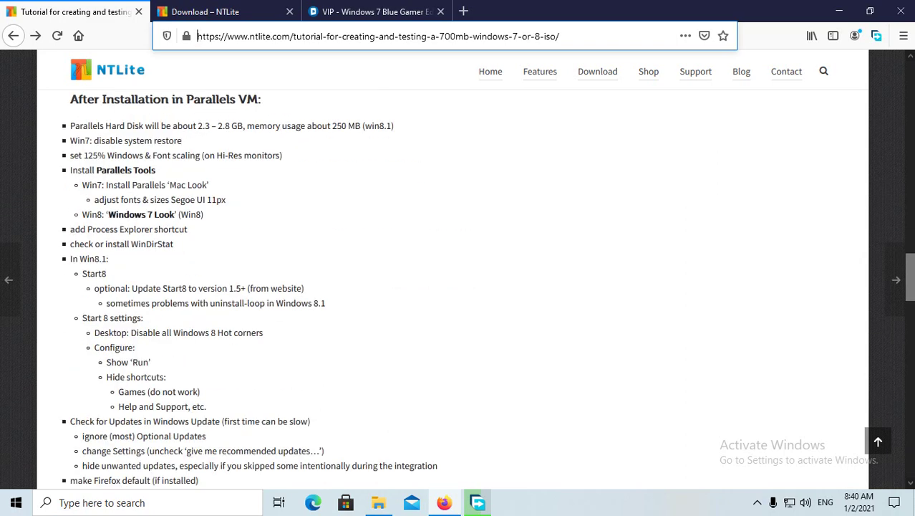
scroll(452, 286, down, 5)
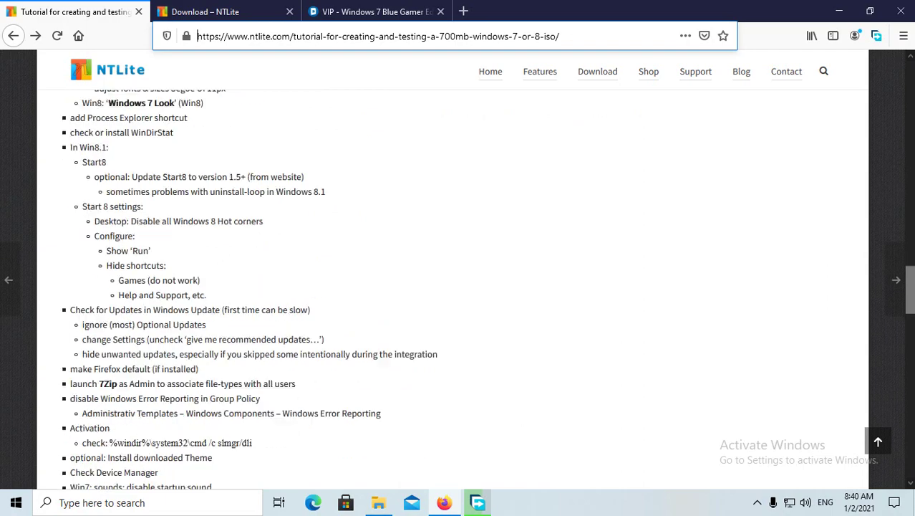
scroll(453, 287, up, 5)
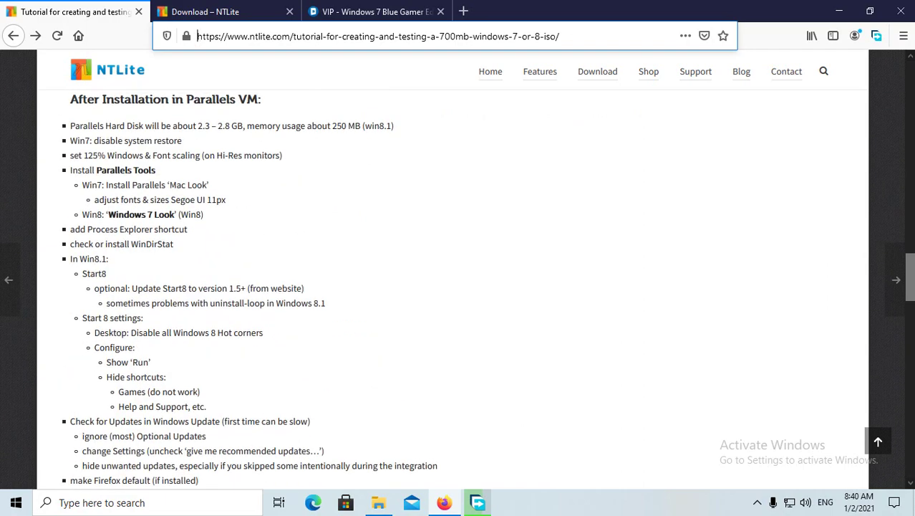
scroll(452, 286, down, 5)
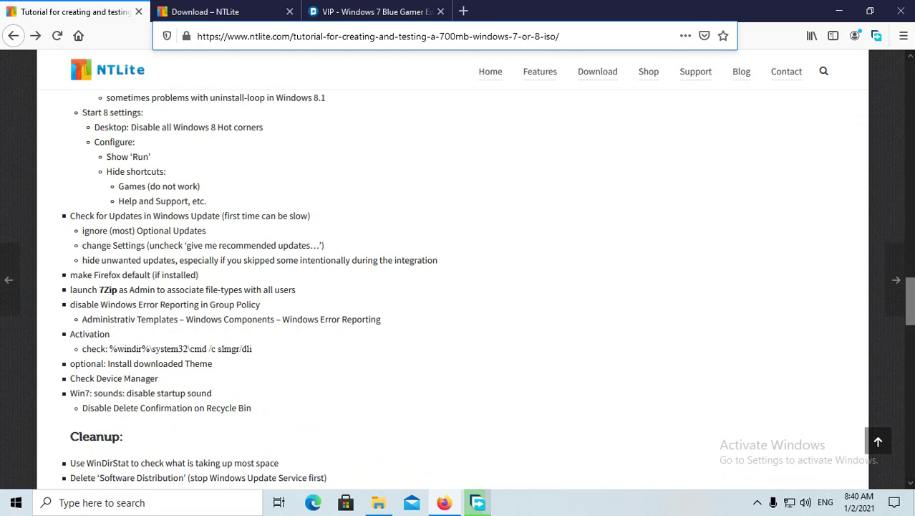
scroll(453, 287, up, 6)
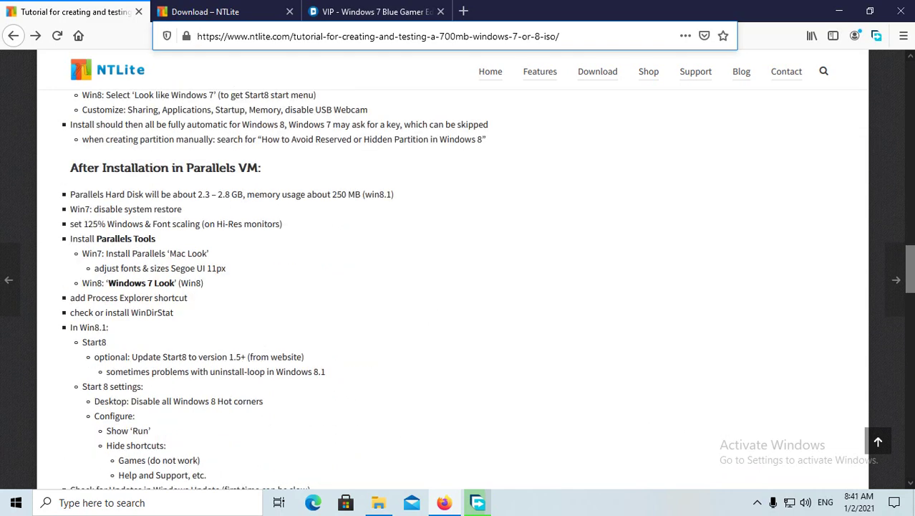
scroll(453, 286, down, 2)
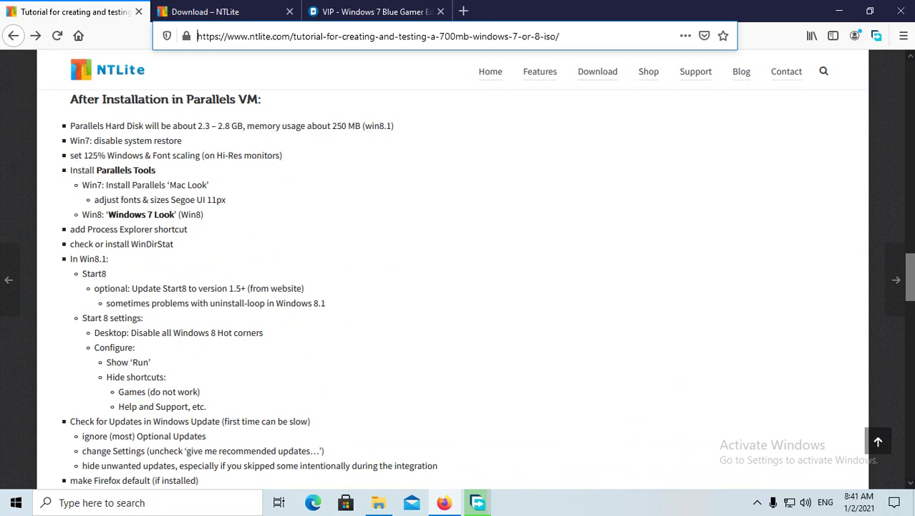
scroll(453, 287, up, 5)
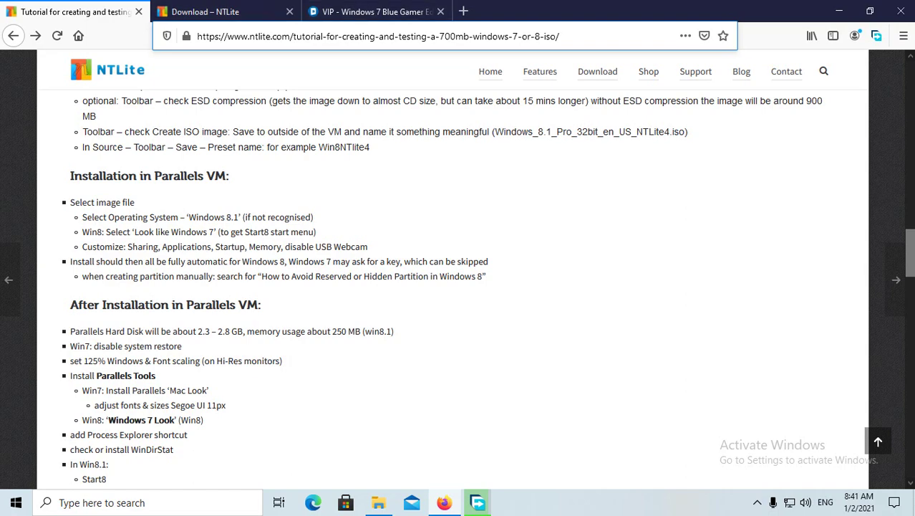
Review the opening post of the Windows 7 Blue Gamer Edition thread and return to the 64 Bit forum's release list.
click(373, 11)
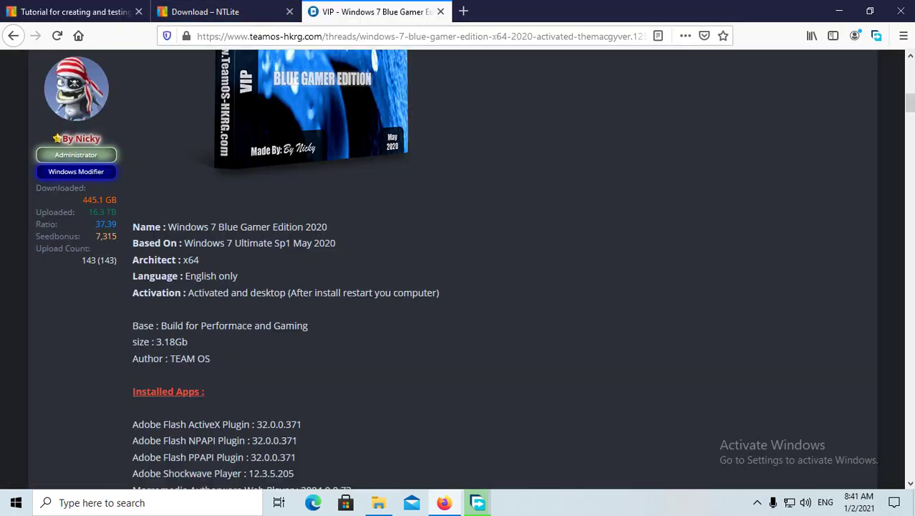
scroll(308, 272, up, 3)
scroll(459, 272, up, 2)
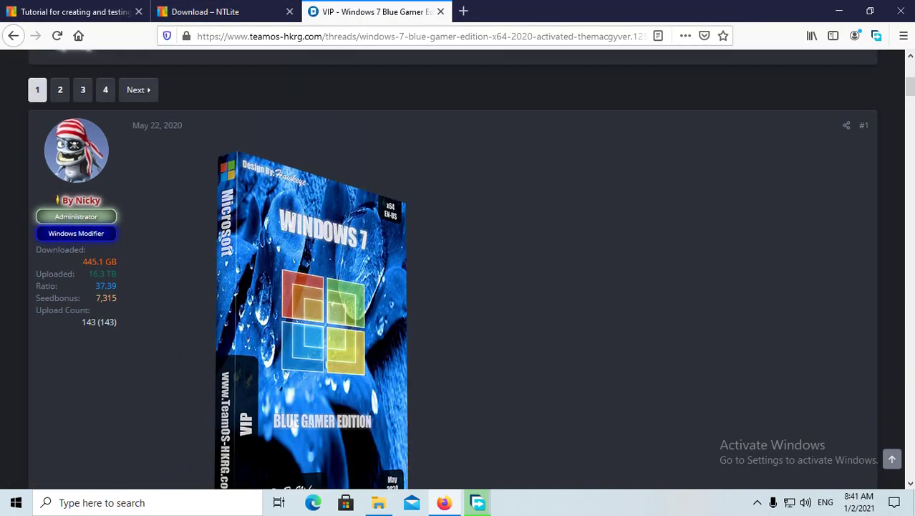
scroll(458, 272, down, 4)
scroll(458, 272, down, 5)
scroll(458, 272, up, 10)
scroll(458, 272, down, 8)
scroll(459, 272, up, 3)
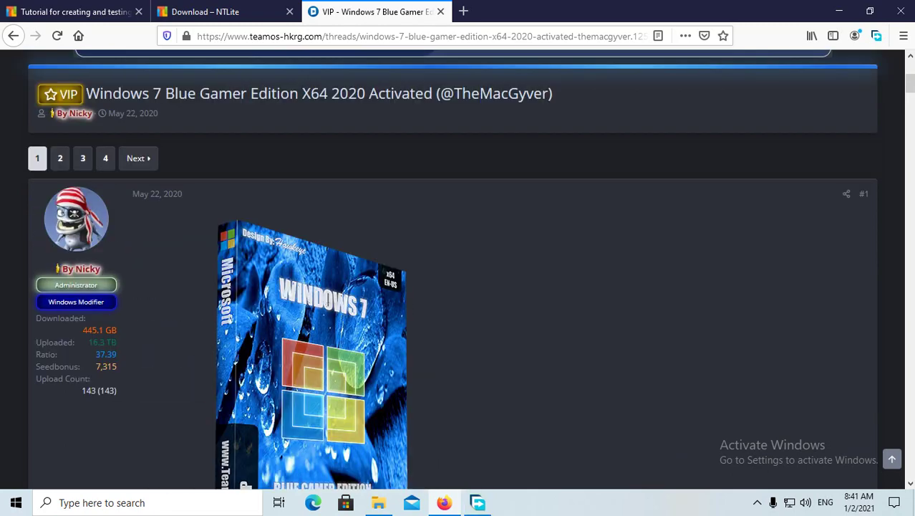
key(alt+Left)
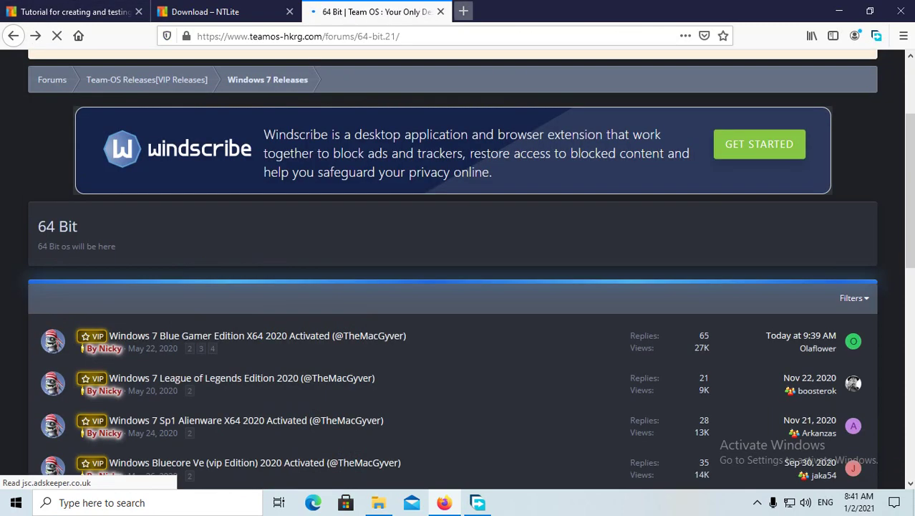
Replace the 64 Bit forum tab with a blank one and switch to Free Download Manager.
key(ctrl+t)
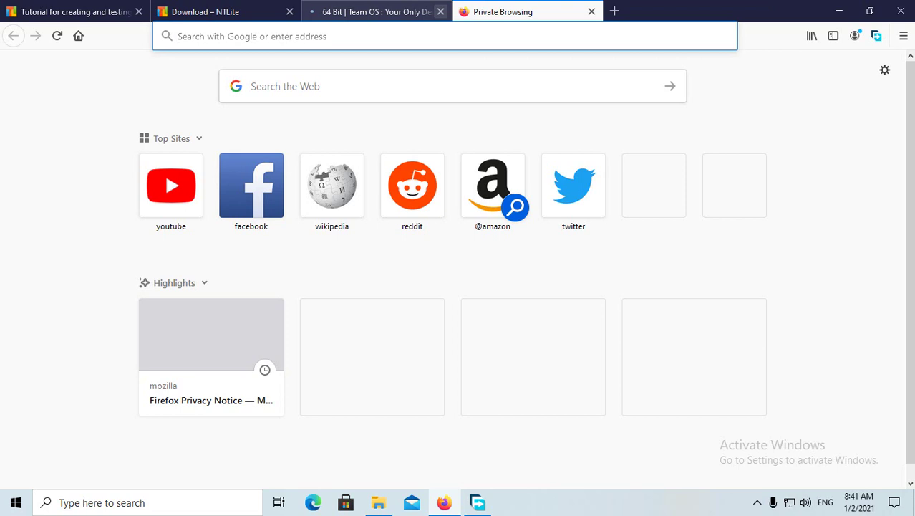
click(440, 11)
click(477, 502)
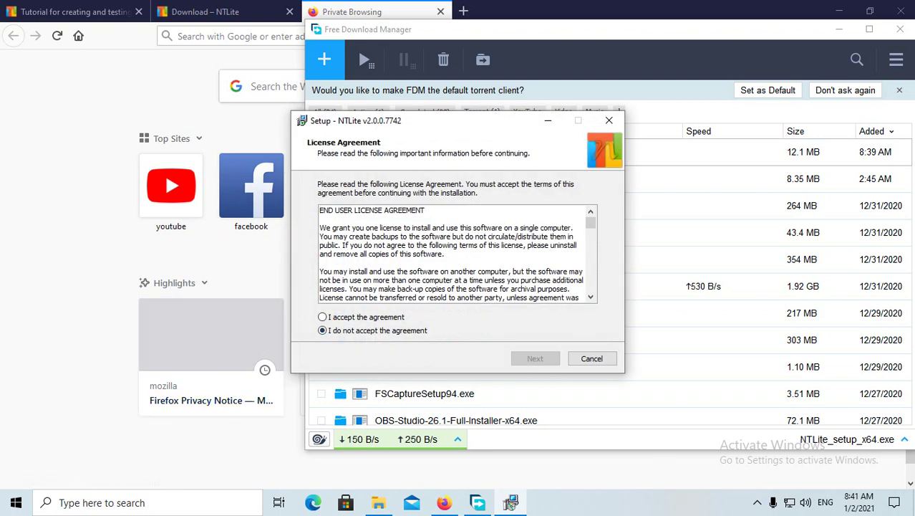
Accept the NTLite v2.0.0.7742 license agreement, install it to C:\Program Files\NTLite, and finish setup with Launch NTLite enabled.
key(Up)
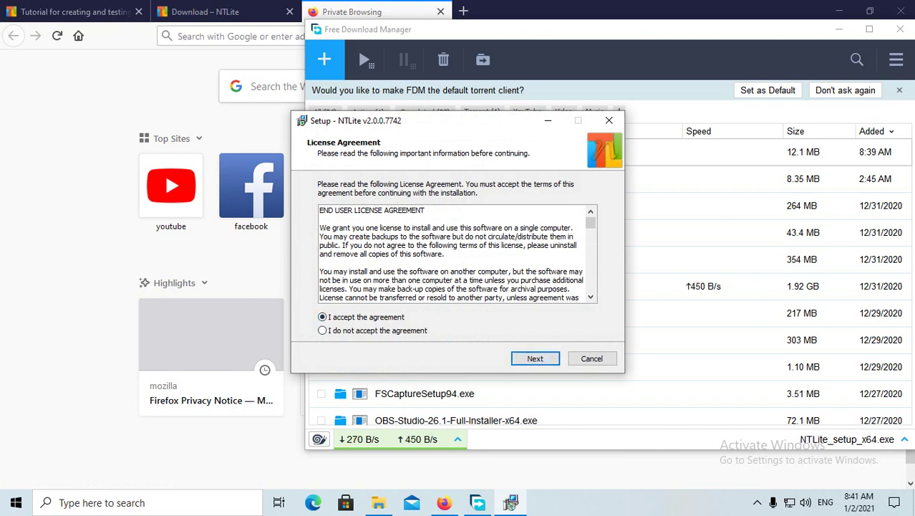
key(Return)
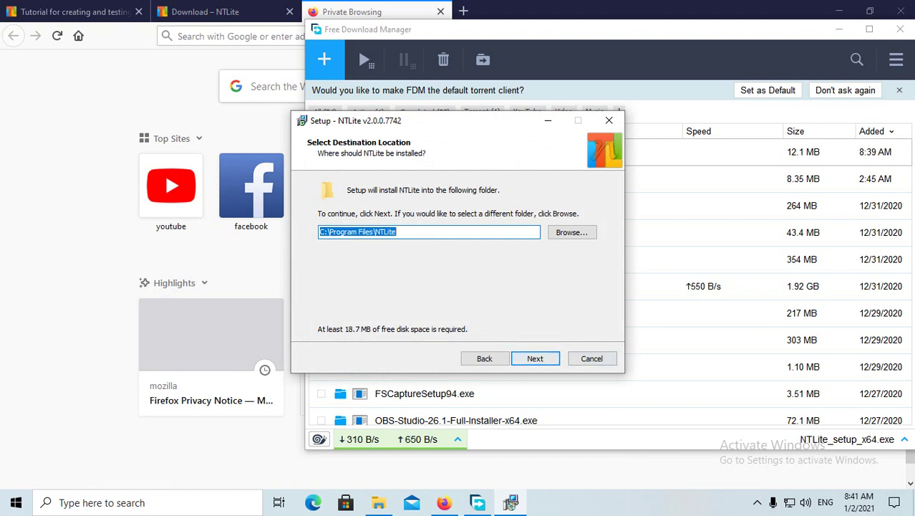
key(Return)
key(Return)
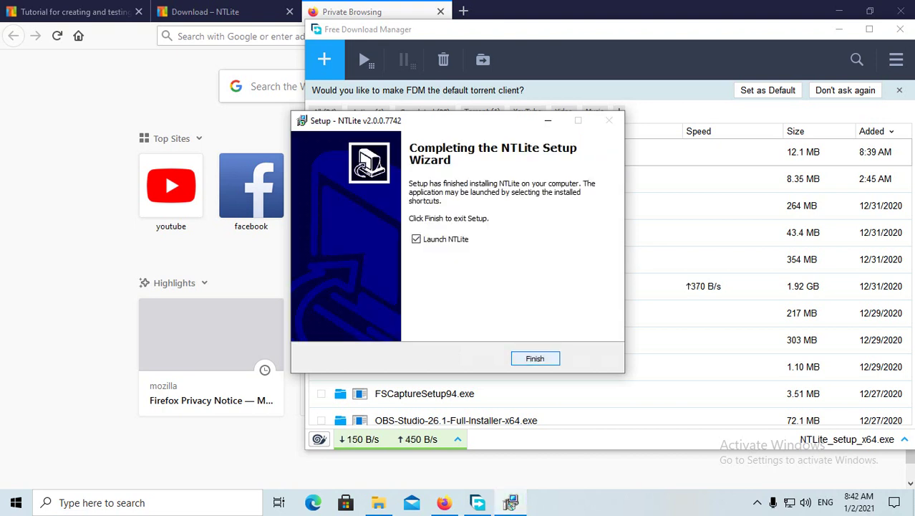
key(Return)
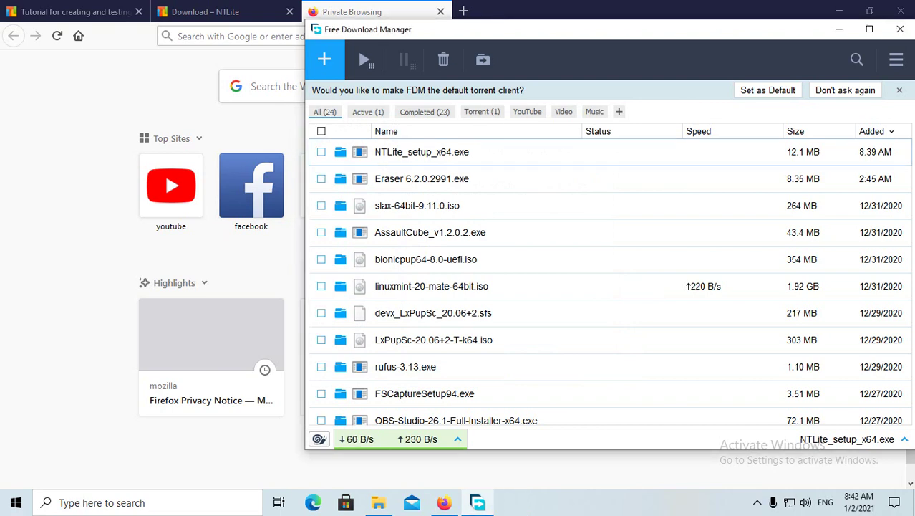
Uncover the NTLite window and confirm the Free (limited, non-commercial) license without starting a parallel instance.
click(901, 29)
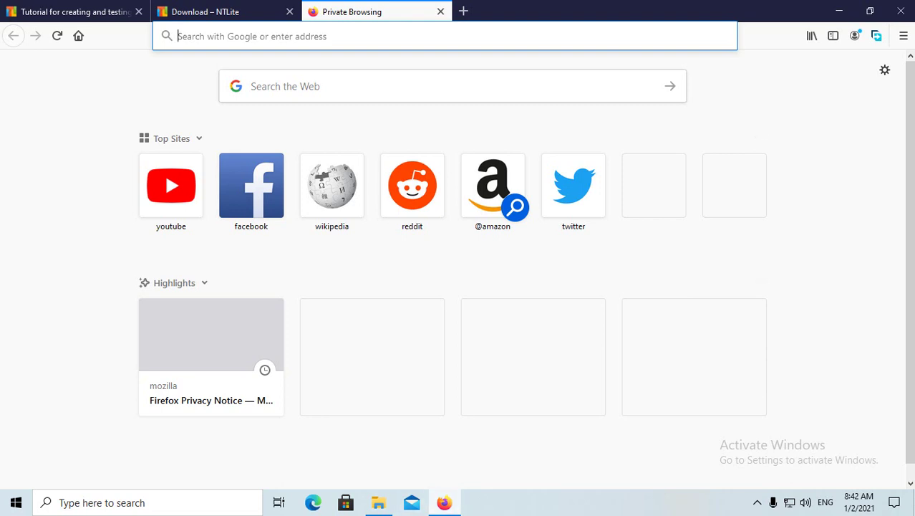
click(839, 11)
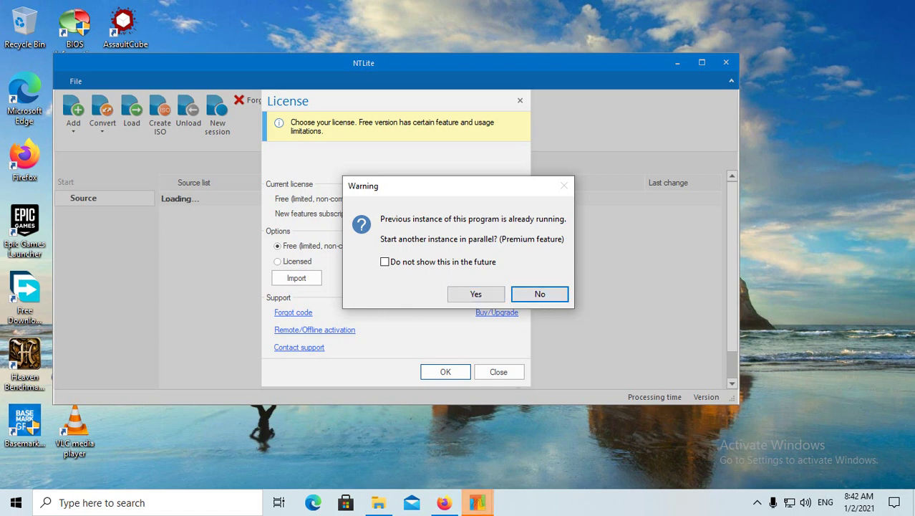
key(Return)
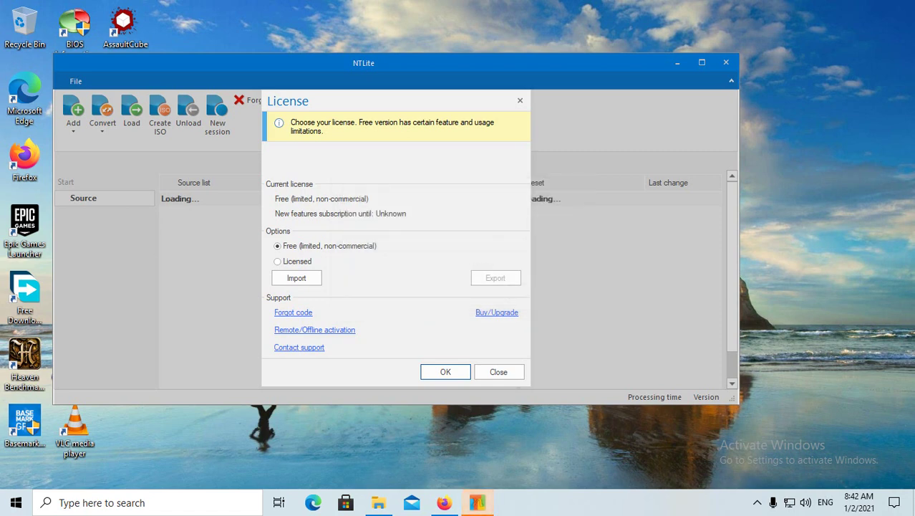
key(Return)
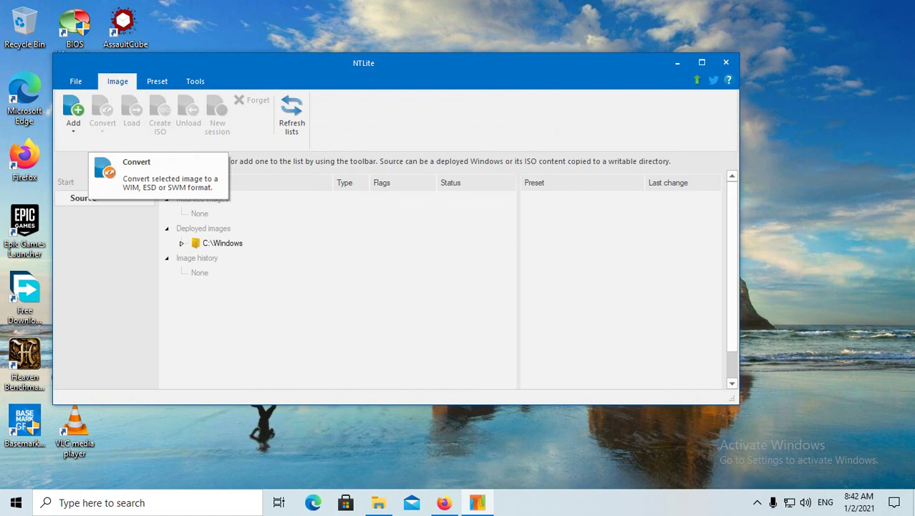
click(73, 115)
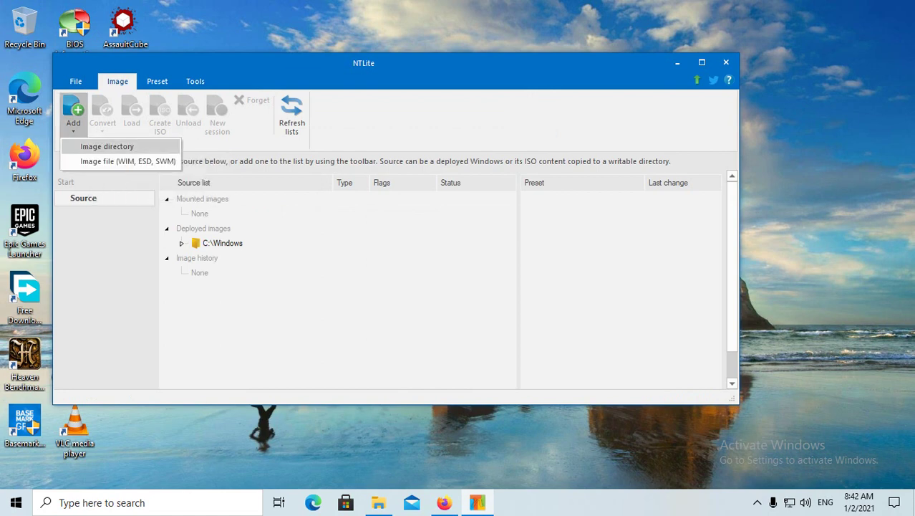
click(106, 147)
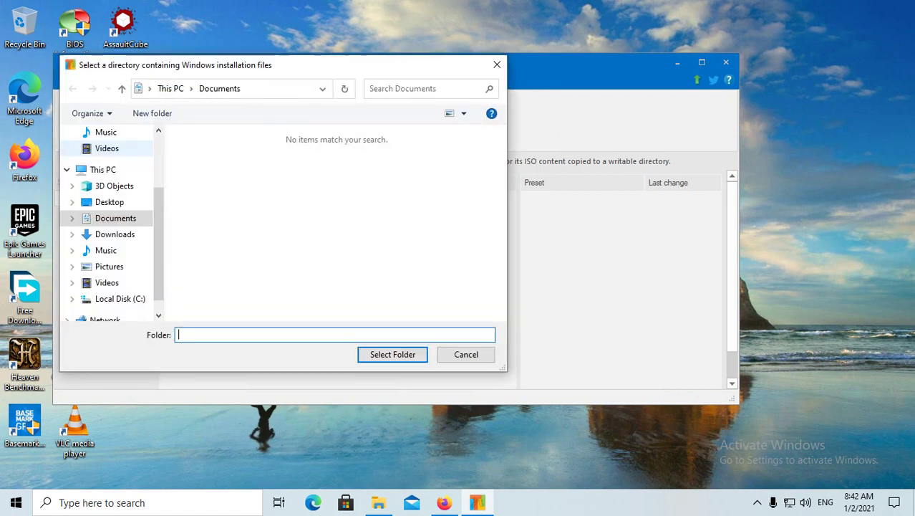
click(497, 64)
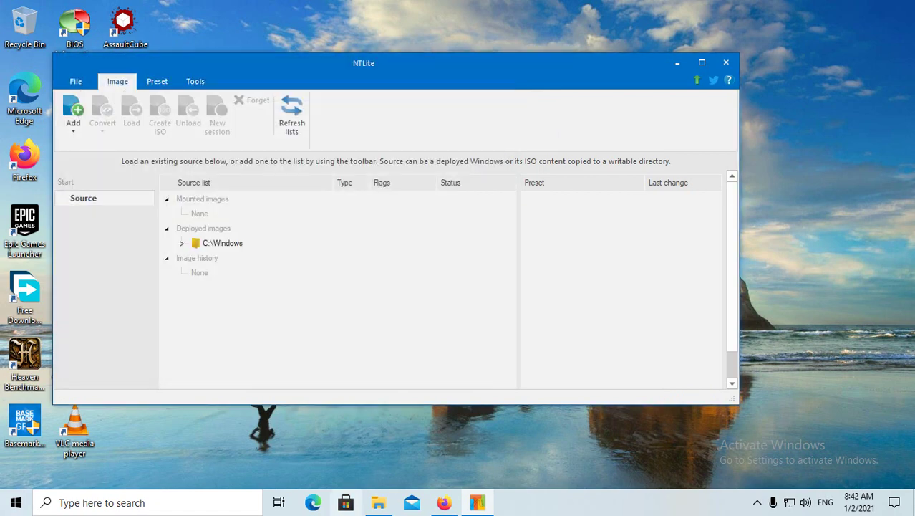
Switch to File Explorer and open the windows 7 disc image in Downloads\Windows 7 as a 7-Zip archive.
click(378, 502)
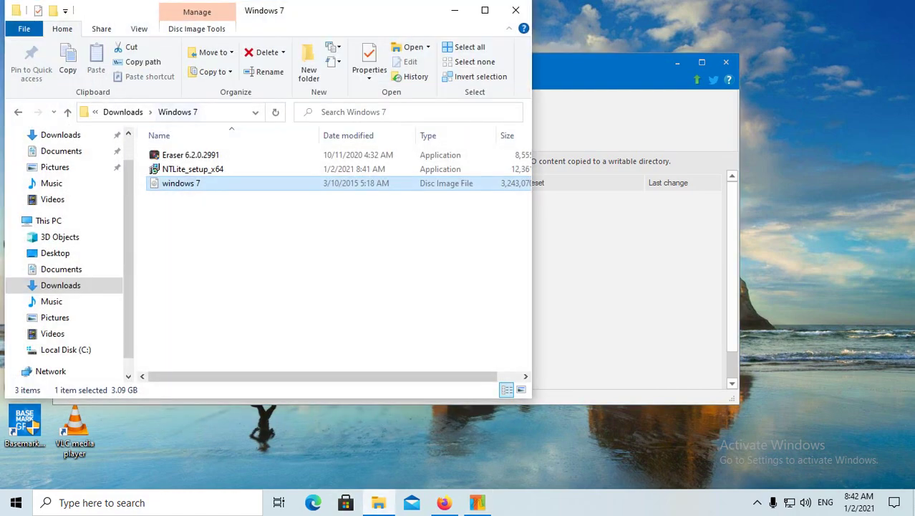
right_click(189, 183)
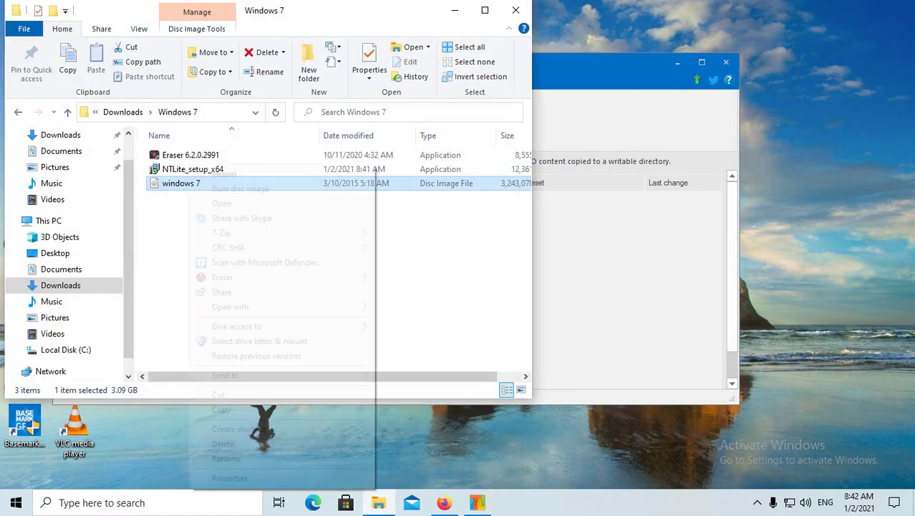
mouse_move(287, 233)
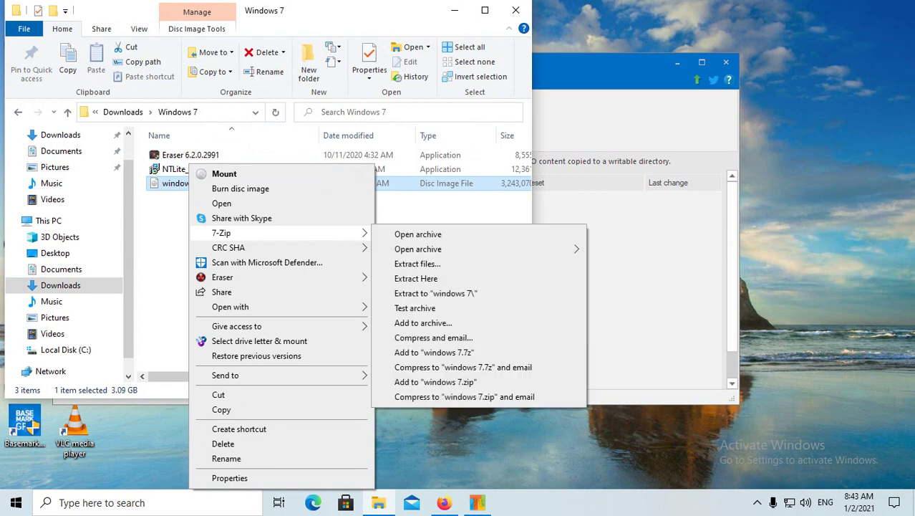
click(419, 234)
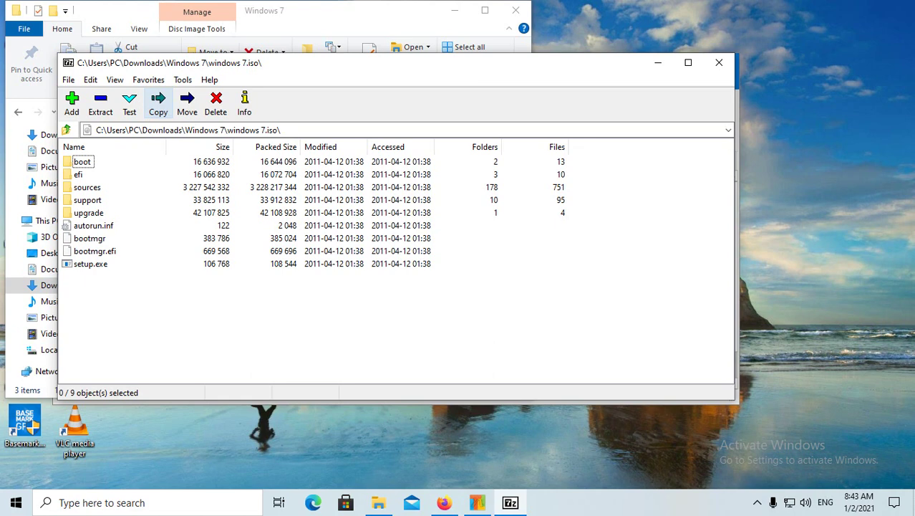
Copy the entire contents of windows 7.iso into C:\Users\PC\Downloads\Windows 7\Windows 7.
click(158, 103)
click(422, 194)
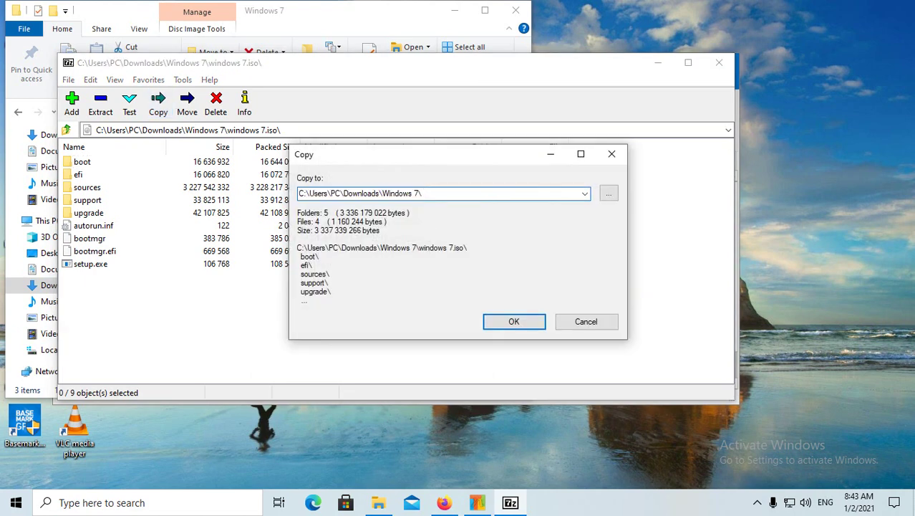
text(Windows 7)
key(Return)
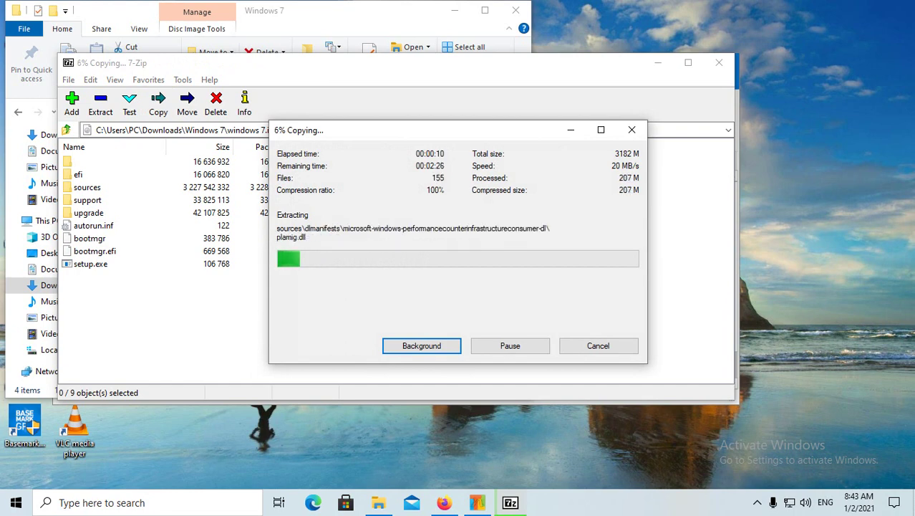
Switch to Firefox and search Google for "ntlite premium giawe way".
key(alt+Tab)
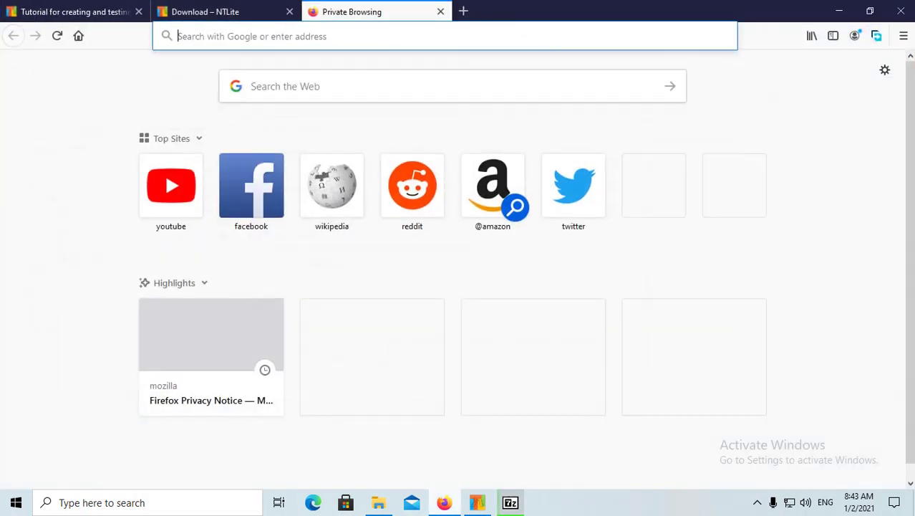
key(Down)
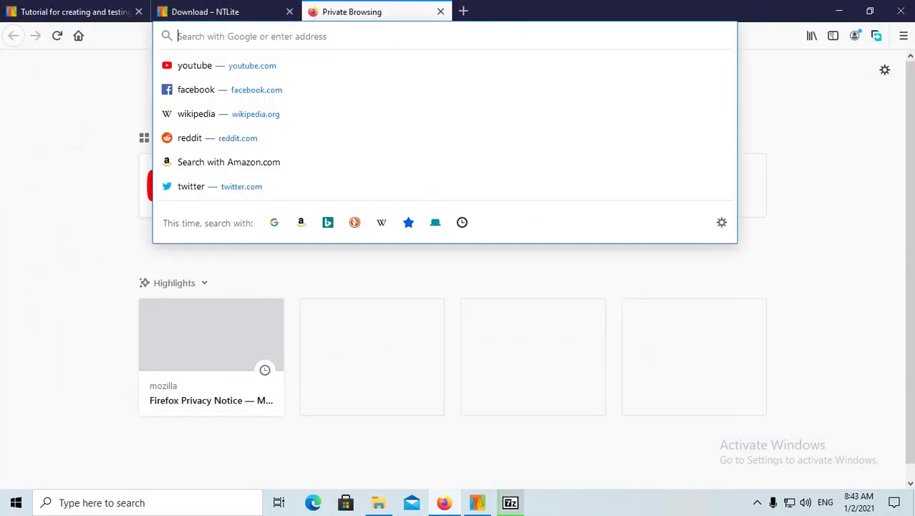
text(n)
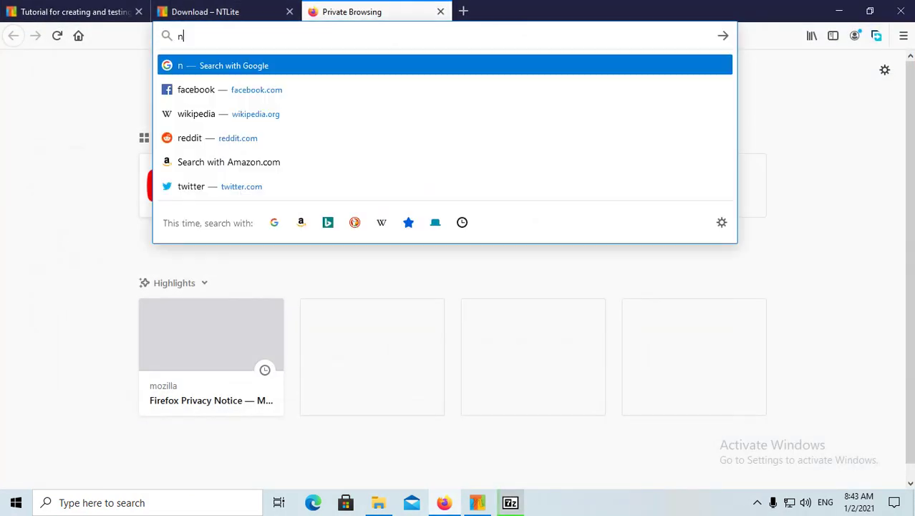
text(tlit)
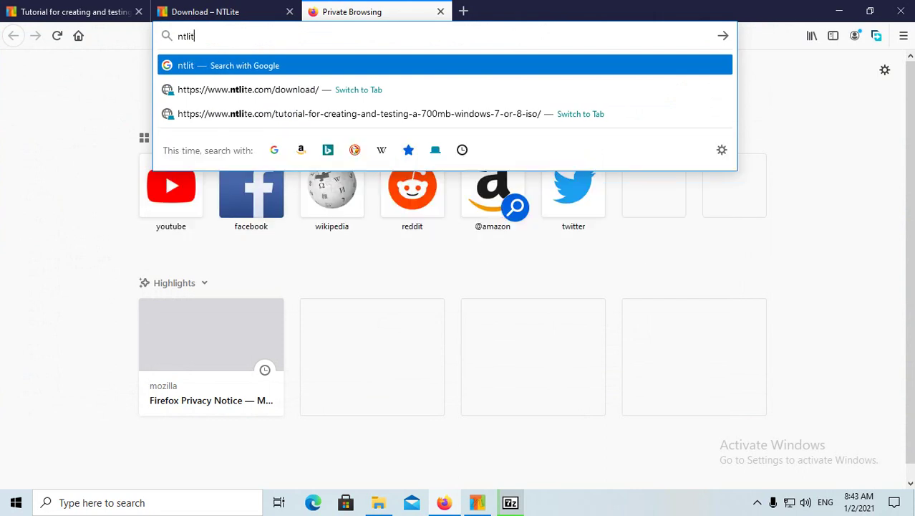
text(e pr)
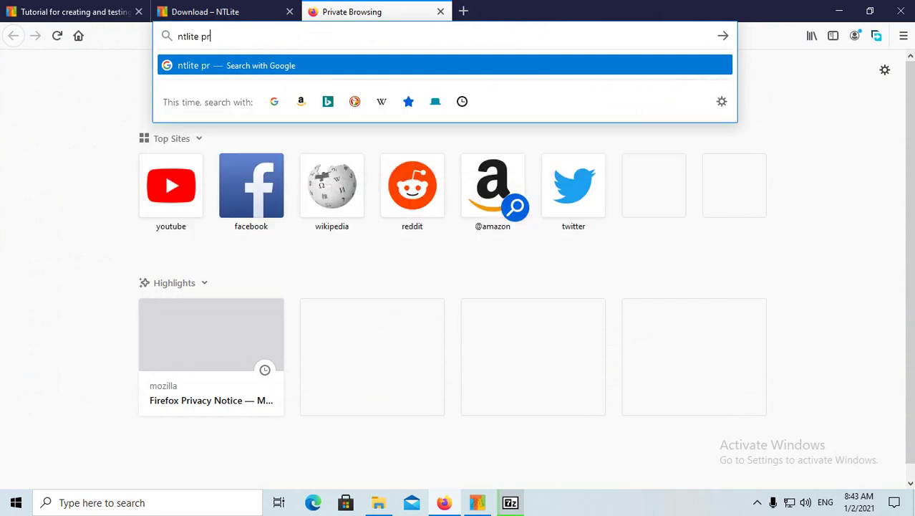
text(emiu)
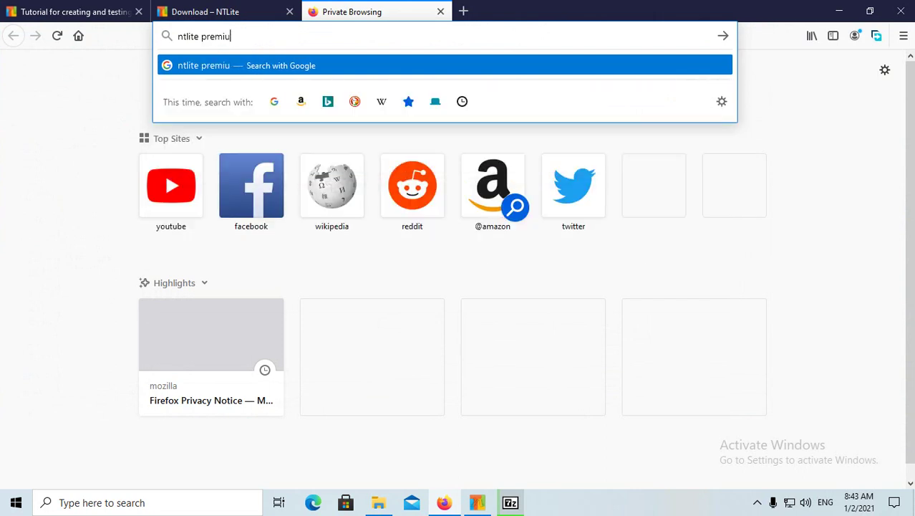
text(m g)
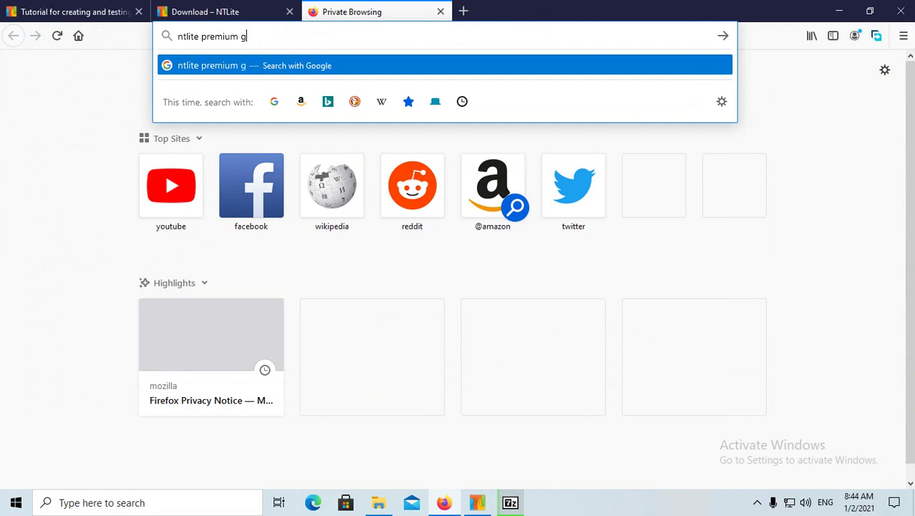
text(iawe wa)
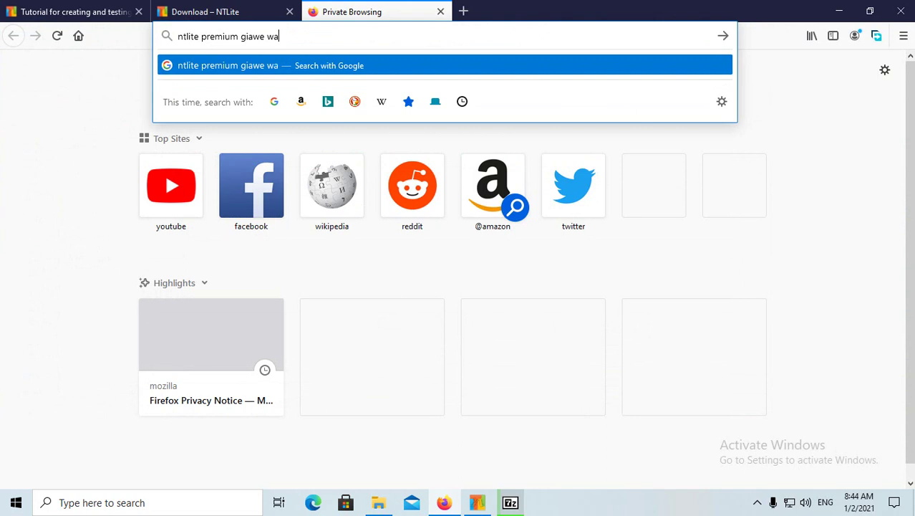
text(y)
key(Return)
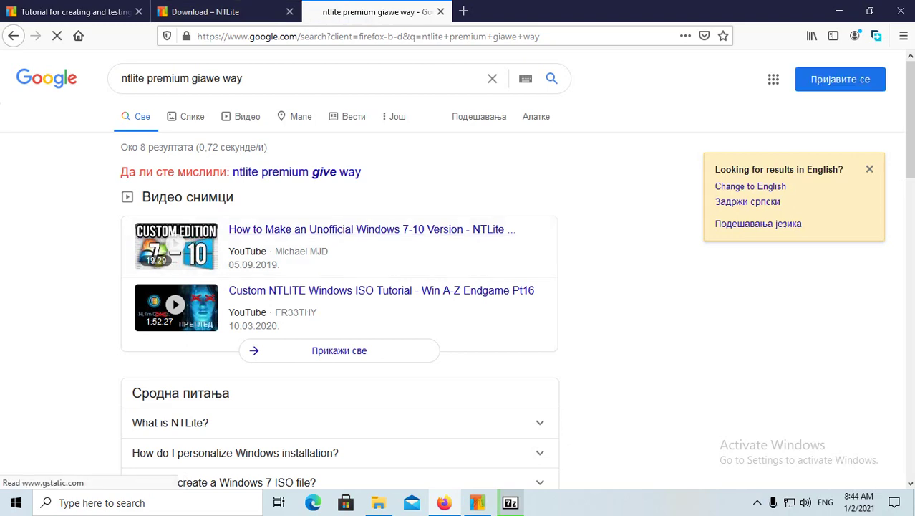
Look through the Google results for pages about obtaining NTLite's premium version.
scroll(459, 287, down, 4)
scroll(459, 287, down, 3)
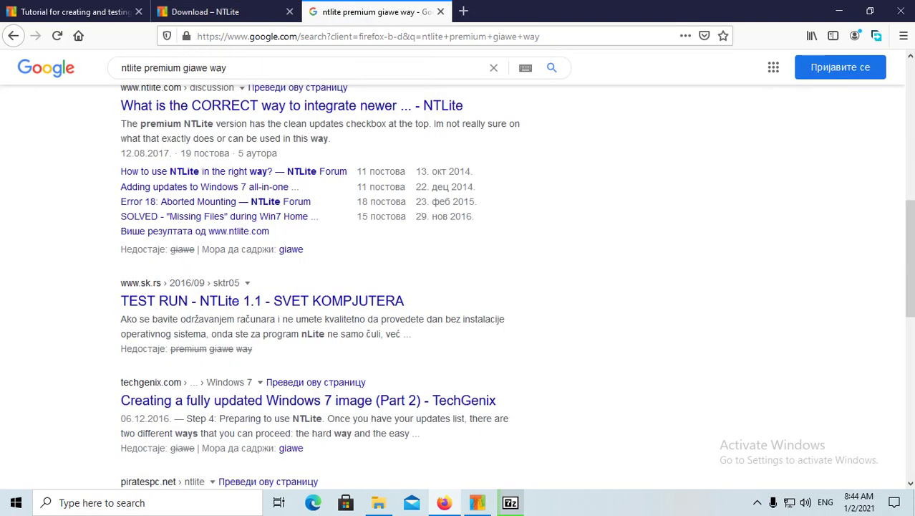
scroll(251, 174, up, 1)
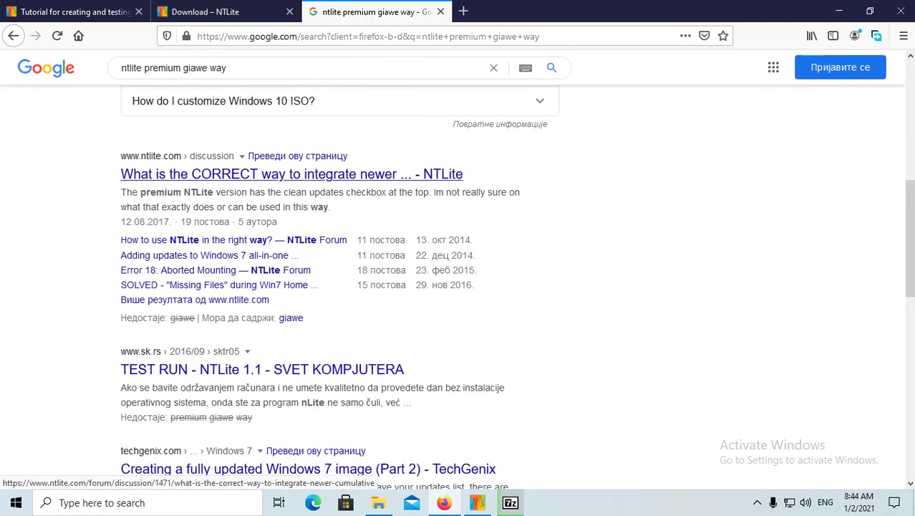
scroll(251, 174, up, 1)
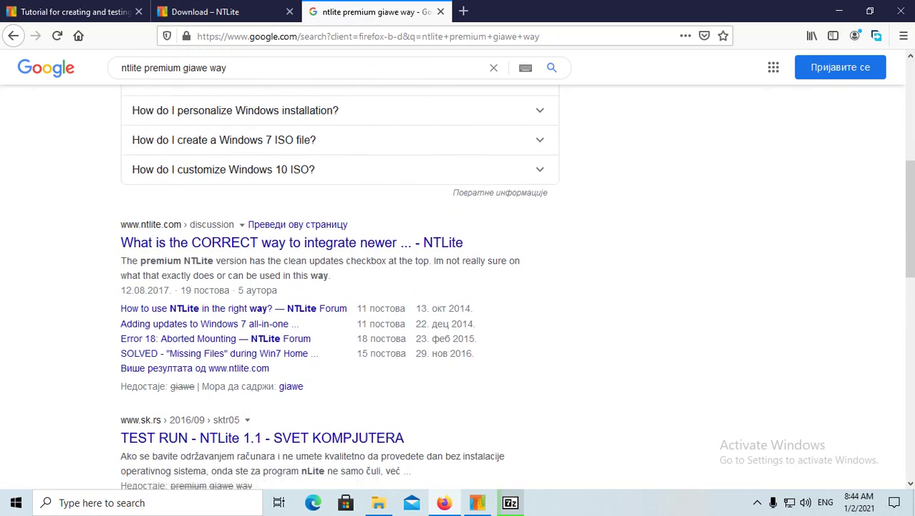
scroll(251, 174, up, 2)
scroll(251, 174, down, 8)
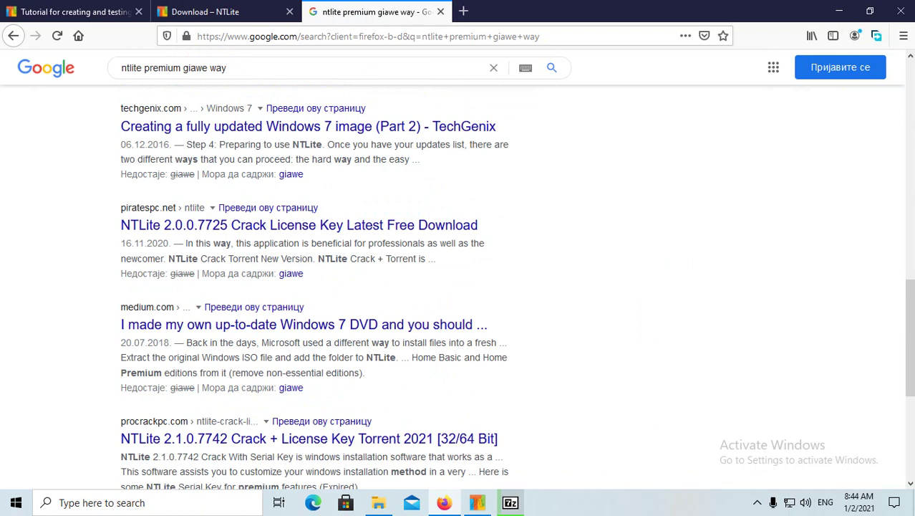
scroll(250, 161, down, 1)
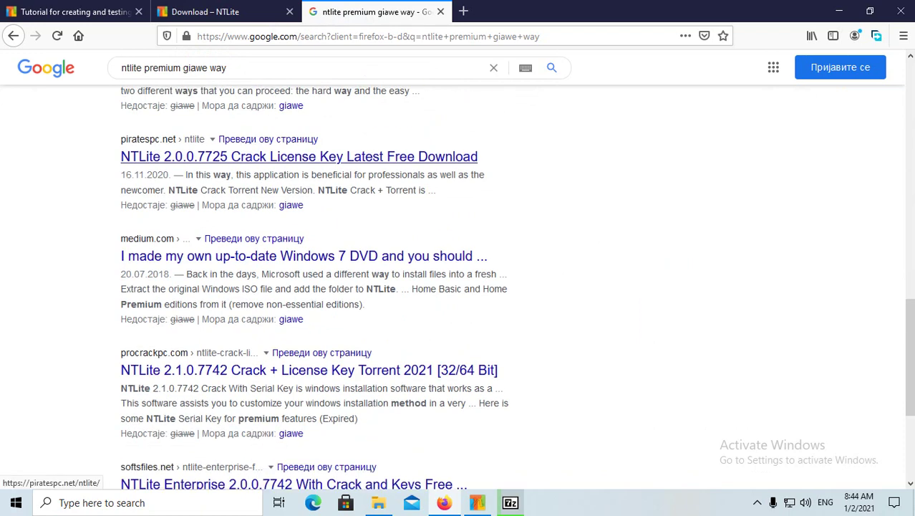
scroll(250, 161, down, 2)
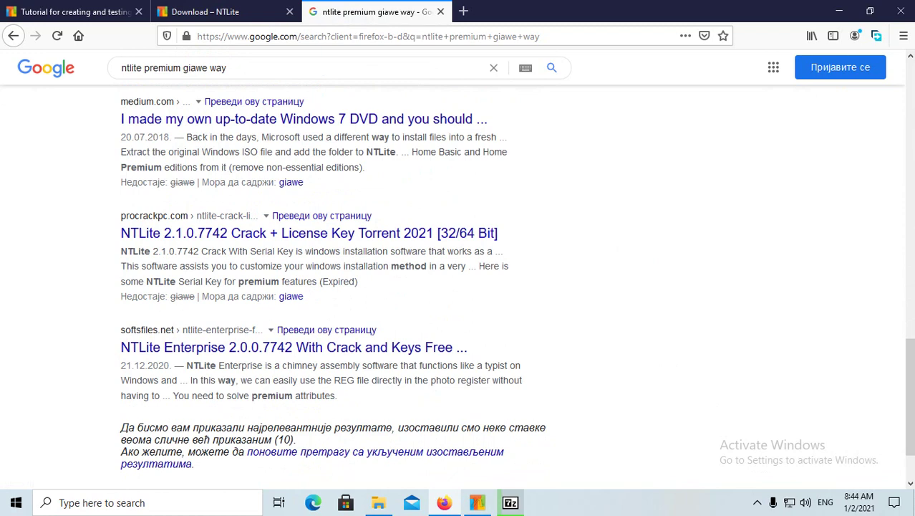
scroll(517, 279, down, 1)
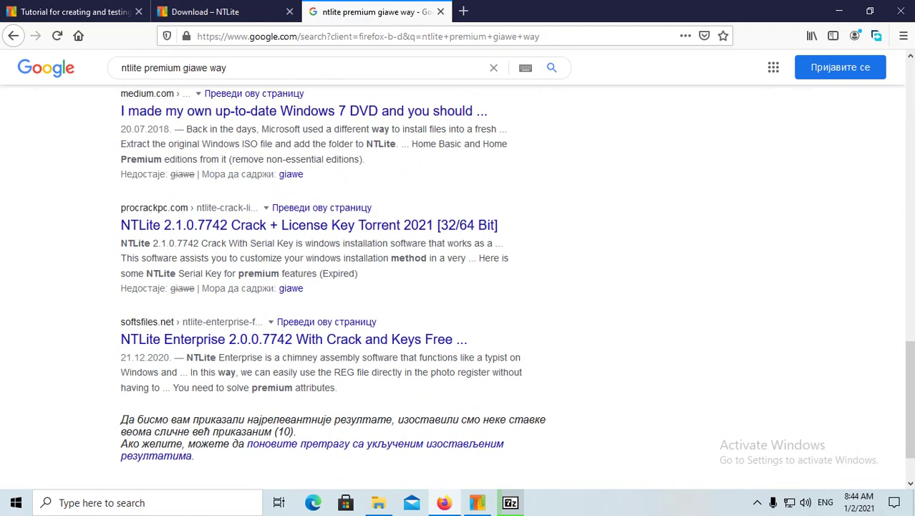
Open the softsfiles.net result about NTLite Enterprise and look through the article down to its lists of keys and installation instructions.
scroll(459, 280, down, 1)
click(294, 279)
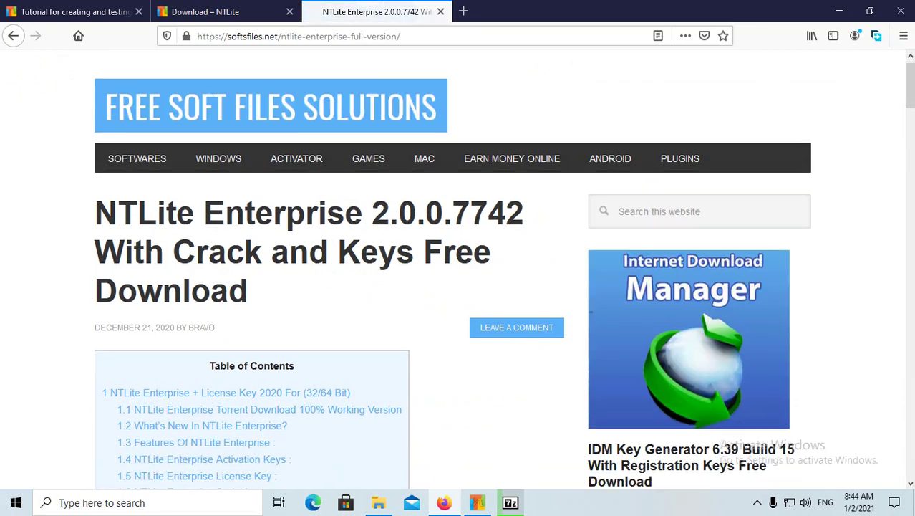
scroll(458, 273, down, 10)
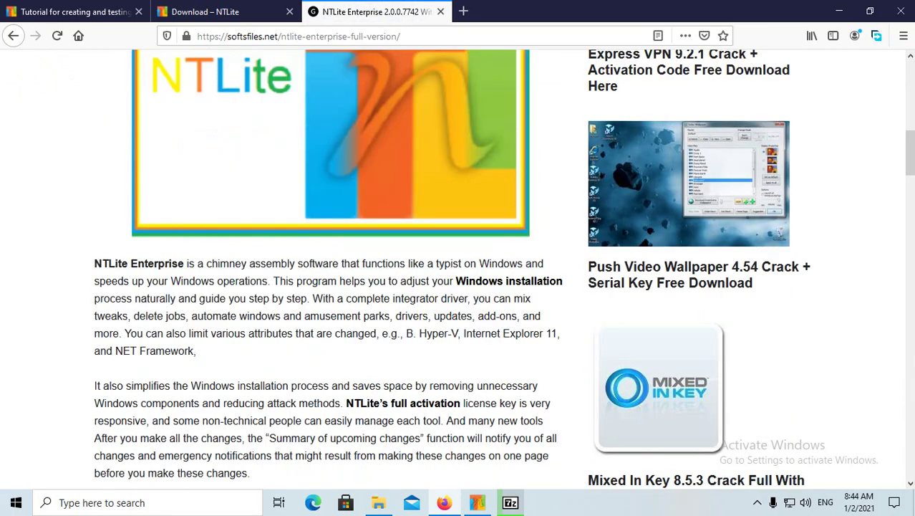
scroll(459, 272, down, 3)
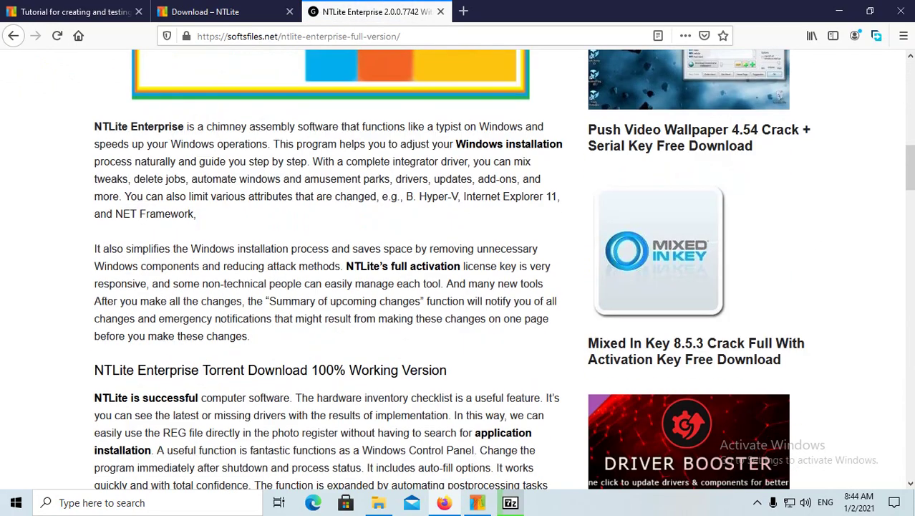
scroll(458, 272, down, 5)
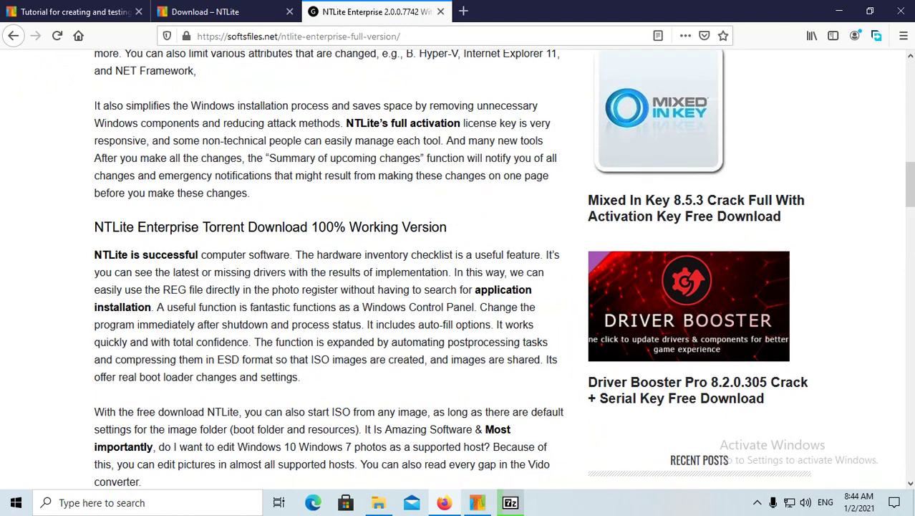
scroll(458, 272, down, 10)
scroll(458, 272, down, 20)
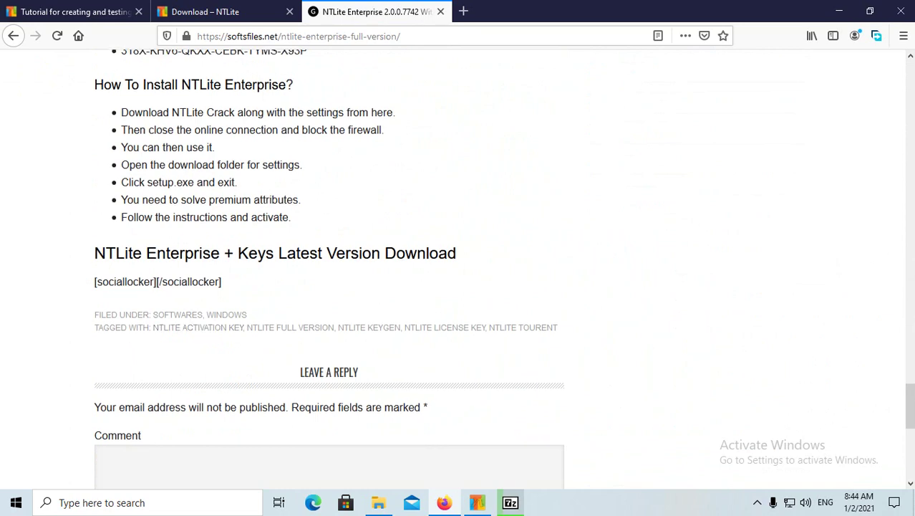
scroll(458, 272, down, 4)
scroll(458, 272, up, 4)
scroll(458, 272, up, 6)
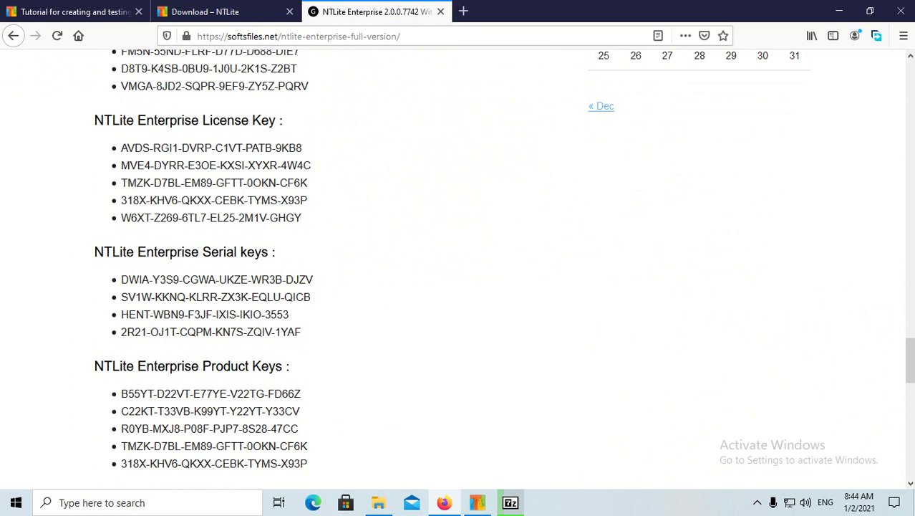
scroll(458, 273, up, 3)
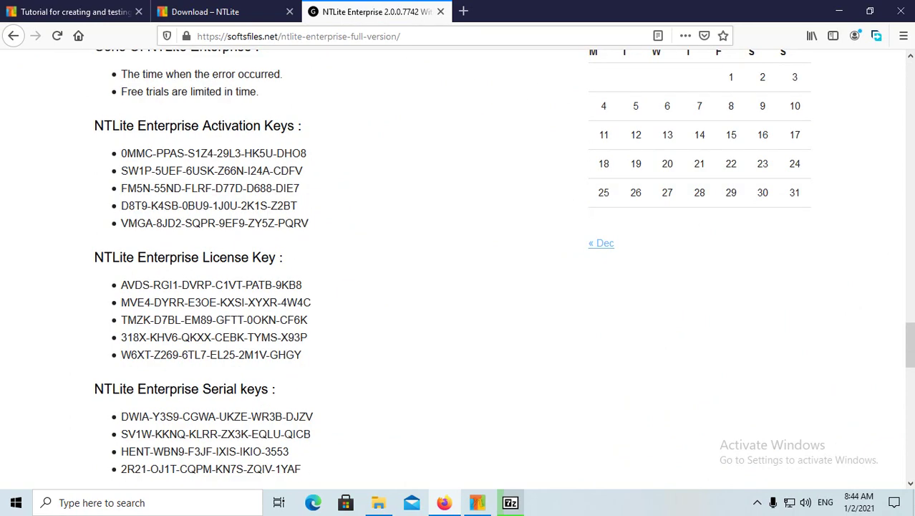
scroll(459, 272, up, 3)
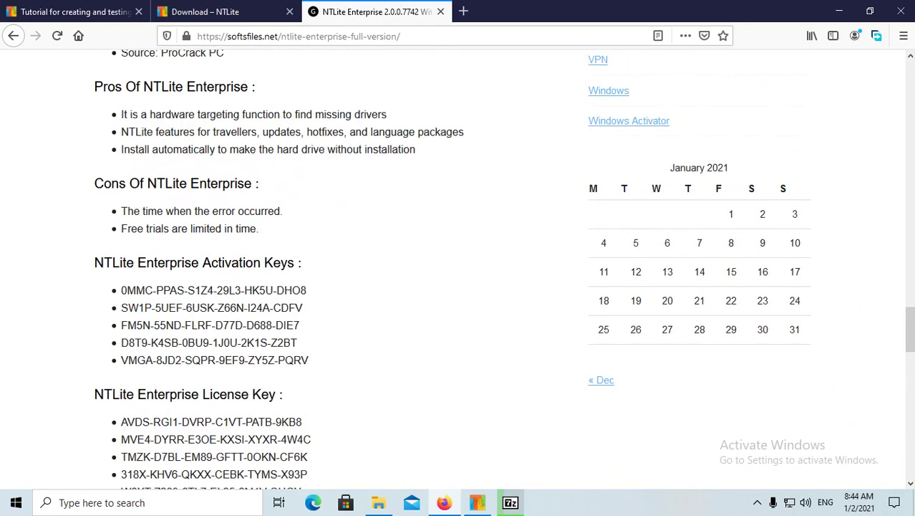
scroll(459, 272, up, 2)
scroll(458, 272, down, 2)
Copy the second license key listed under the NTLite Enterprise License Key heading.
drag(304, 439, 121, 439)
right_click(123, 438)
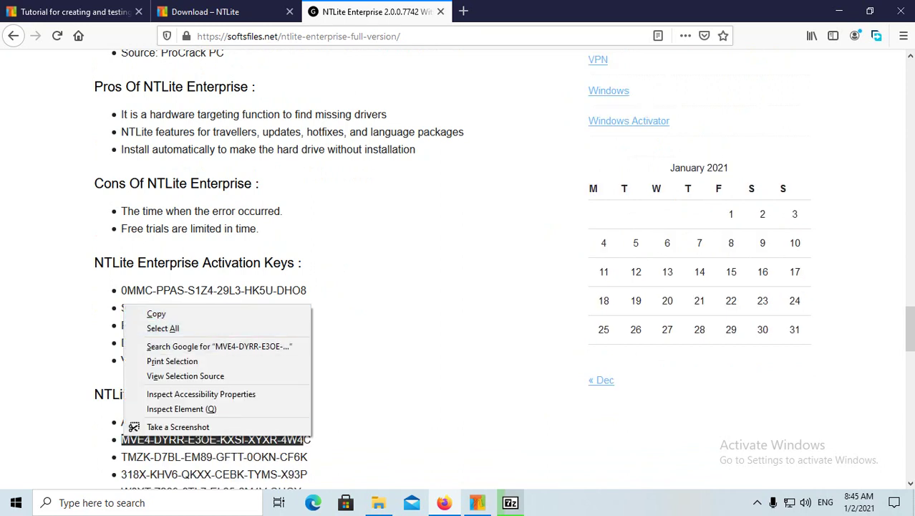
click(156, 314)
Switch to NTLite, check the program's About information and open its license management dialog.
click(510, 502)
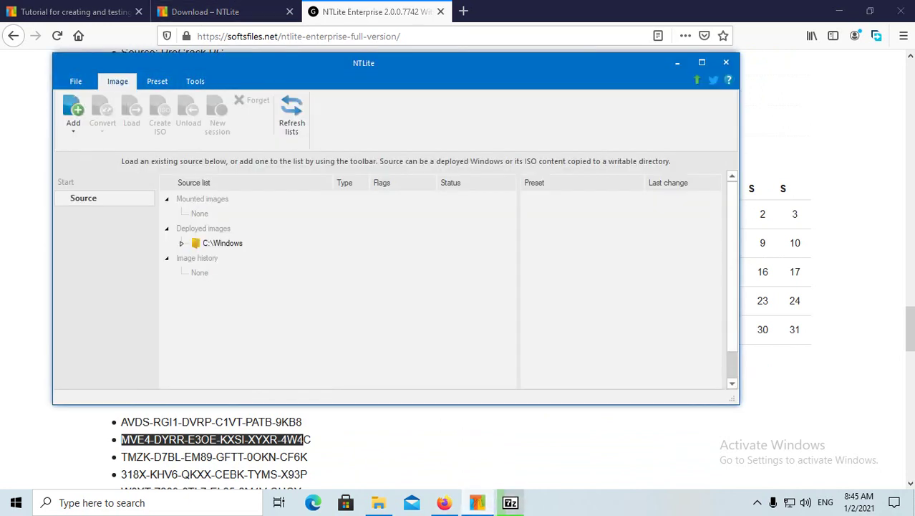
click(195, 81)
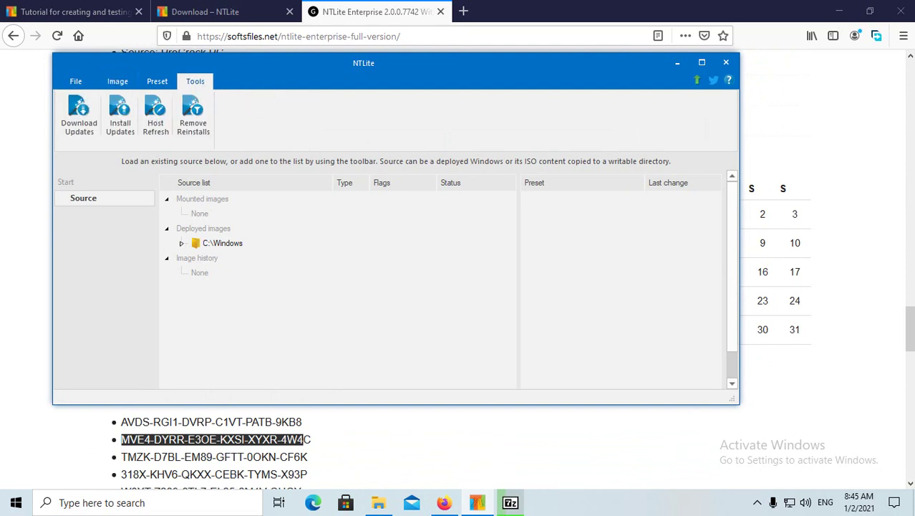
click(728, 79)
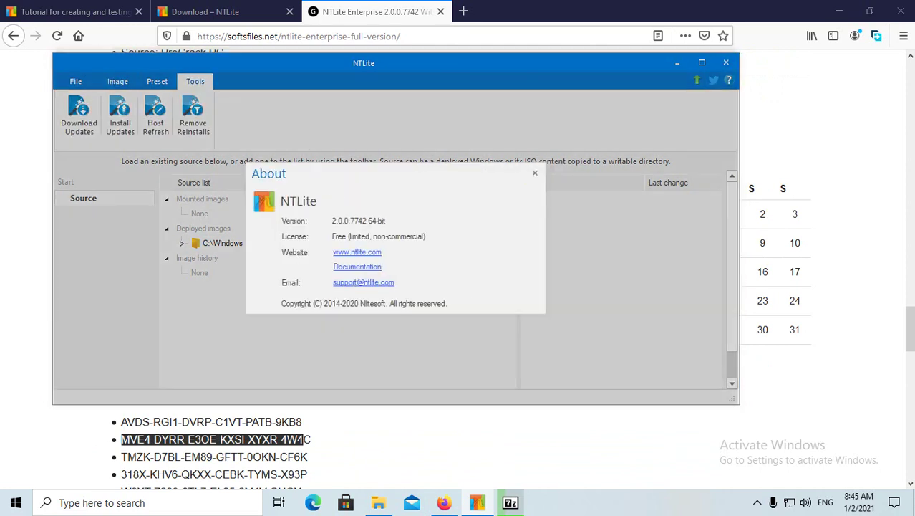
click(535, 172)
click(75, 81)
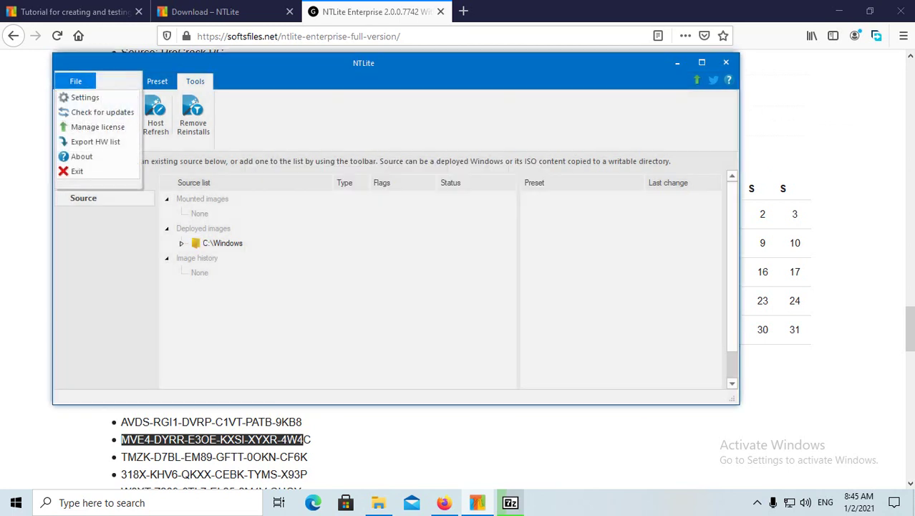
key(Escape)
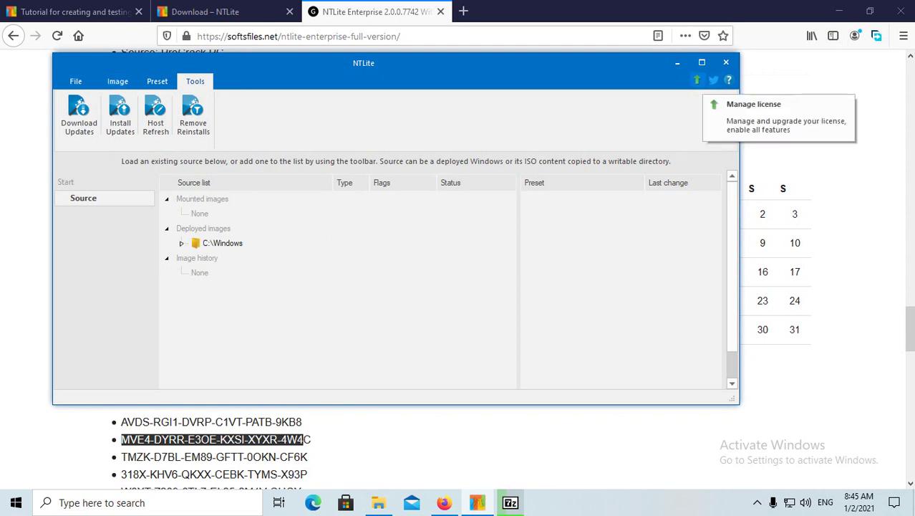
click(697, 79)
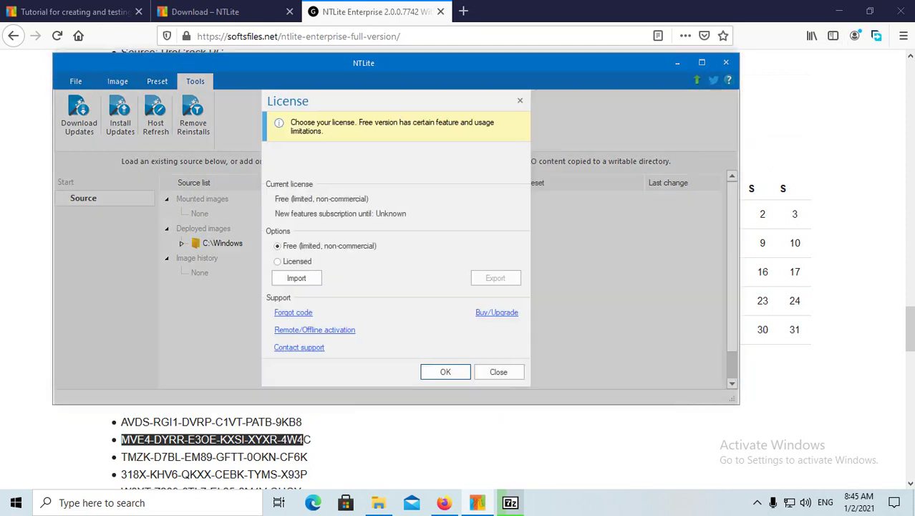
Choose the Licensed option, paste the copied license key into the license code field and try to activate it.
click(278, 261)
click(397, 277)
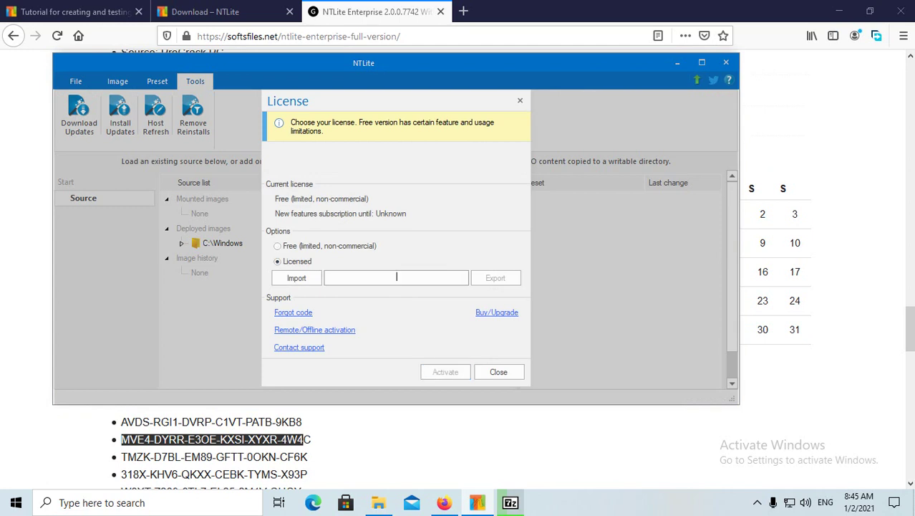
right_click(397, 277)
click(433, 335)
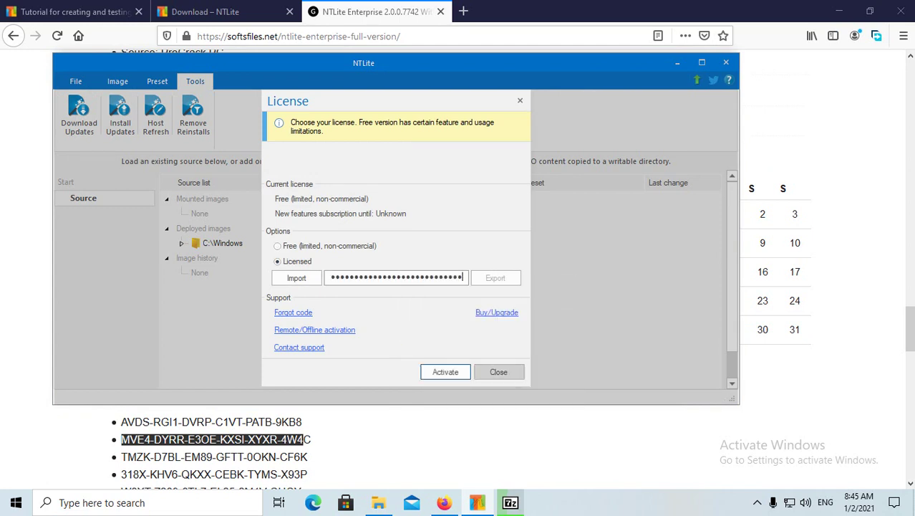
click(446, 371)
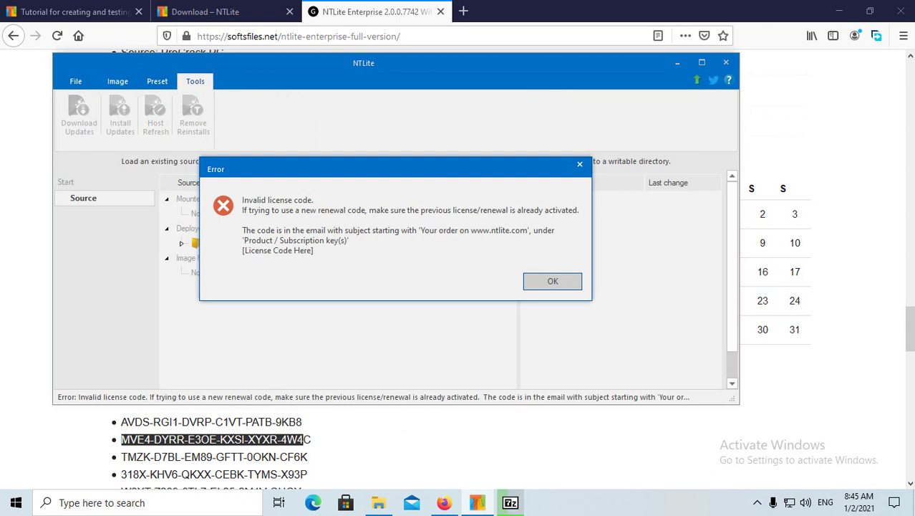
key(Return)
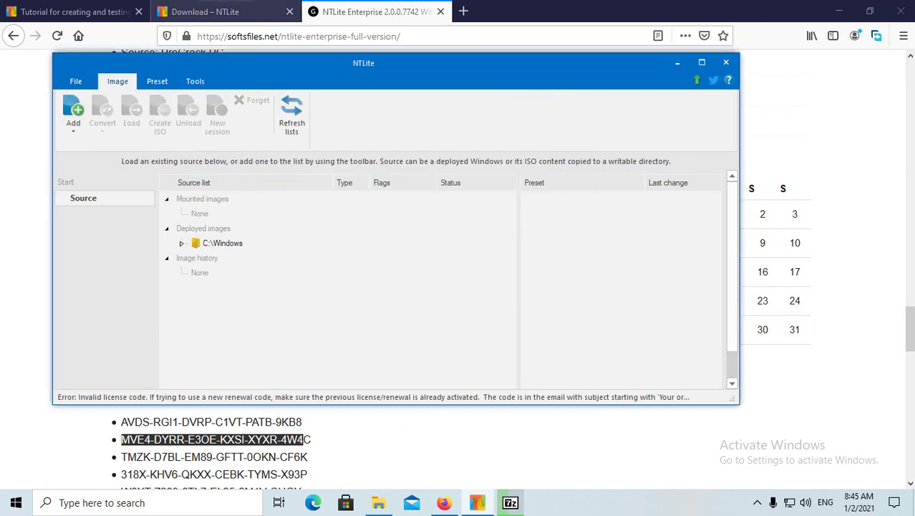
Close the softsfiles.net page in Firefox and check the progress of the Windows 7 extraction in 7-Zip.
click(440, 11)
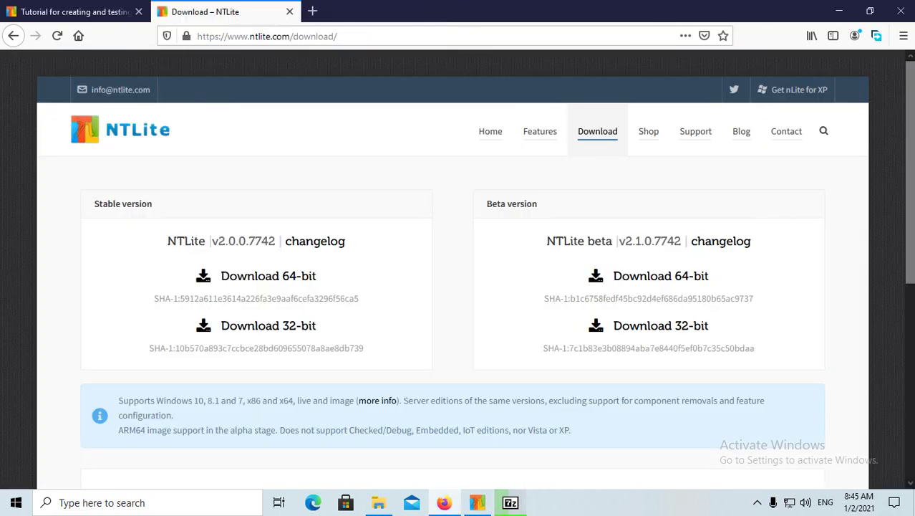
click(510, 502)
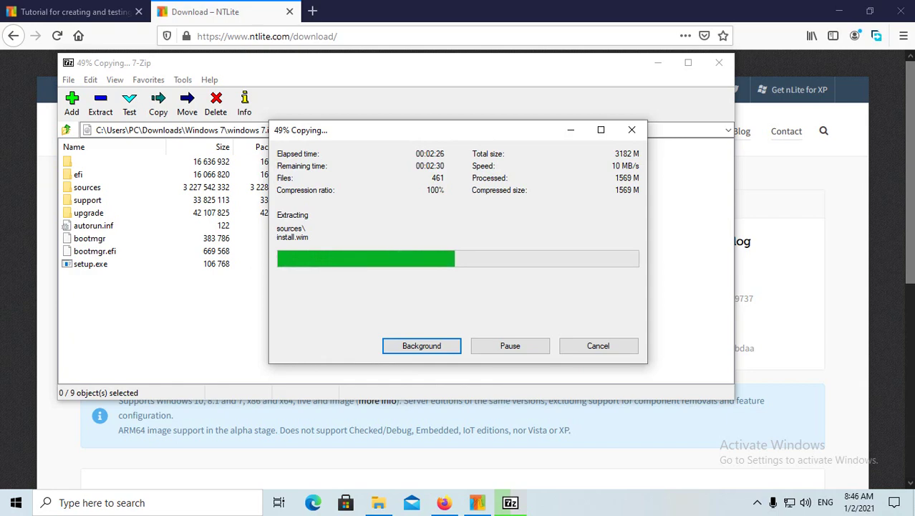
click(71, 11)
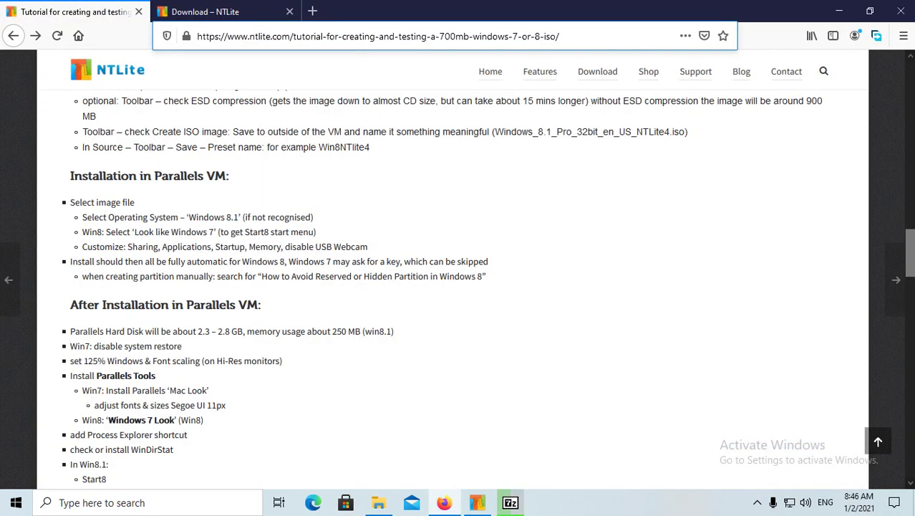
key(ctrl+Tab)
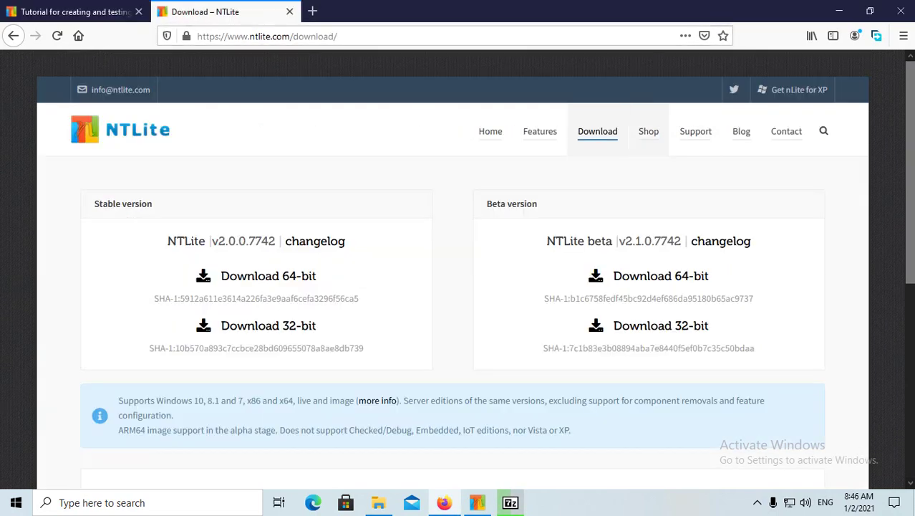
Open the Features page of the NTLite website and read through its feature descriptions and supported Windows versions.
click(540, 132)
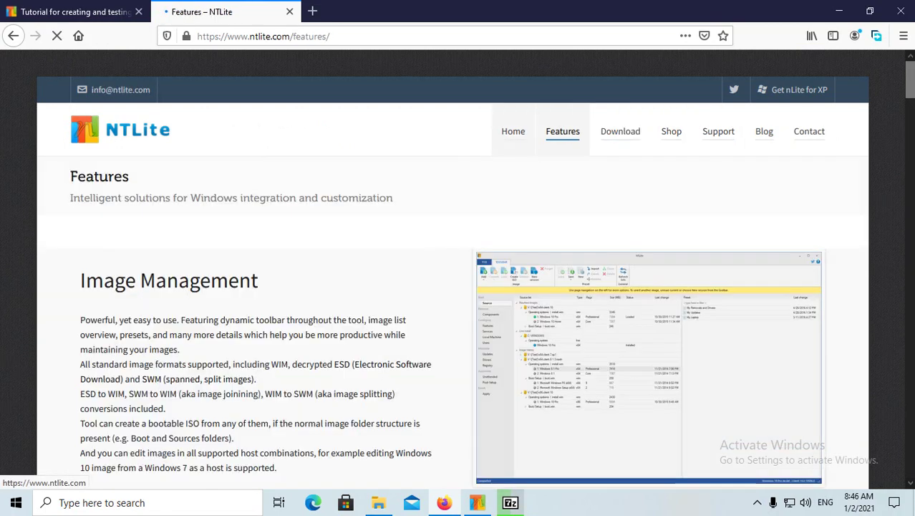
scroll(458, 286, down, 4)
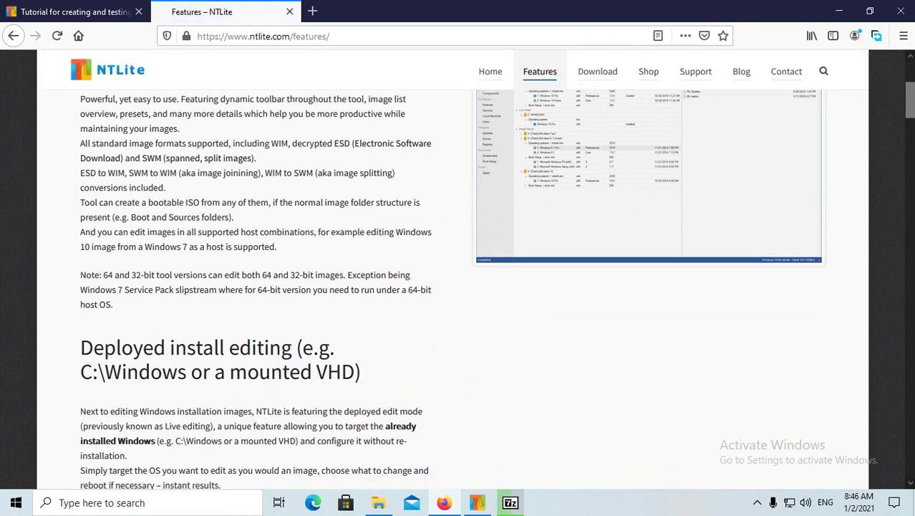
scroll(459, 287, down, 4)
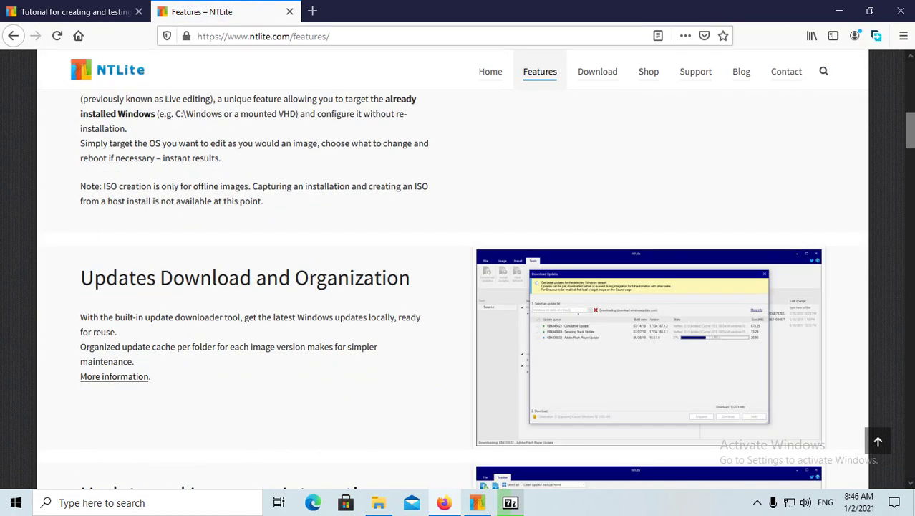
scroll(458, 287, down, 14)
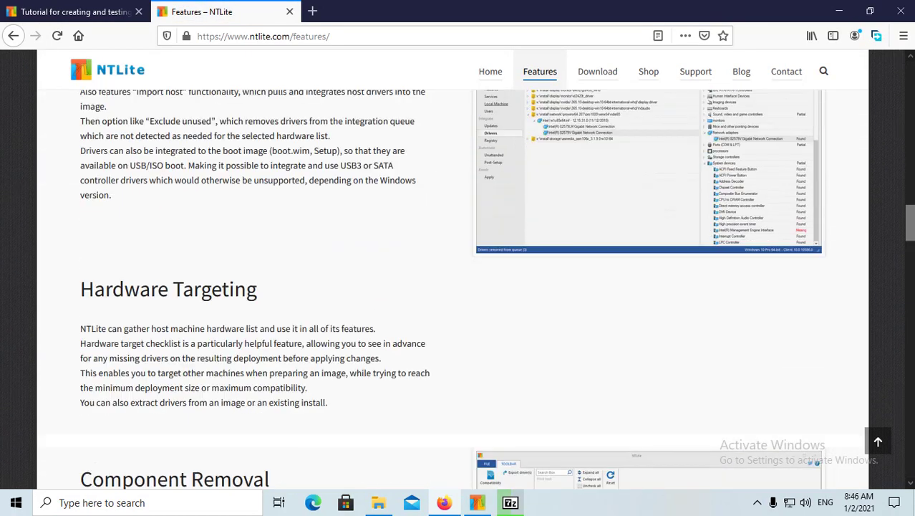
scroll(459, 287, down, 5)
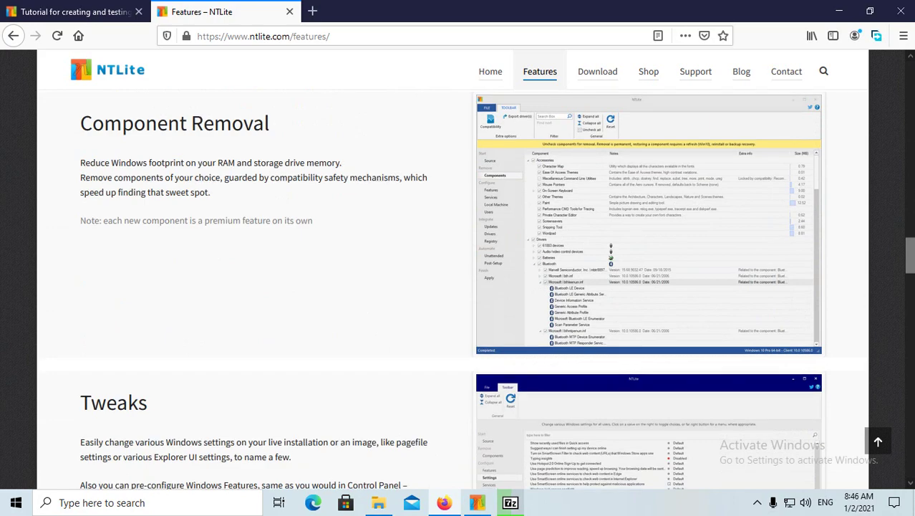
scroll(458, 286, down, 20)
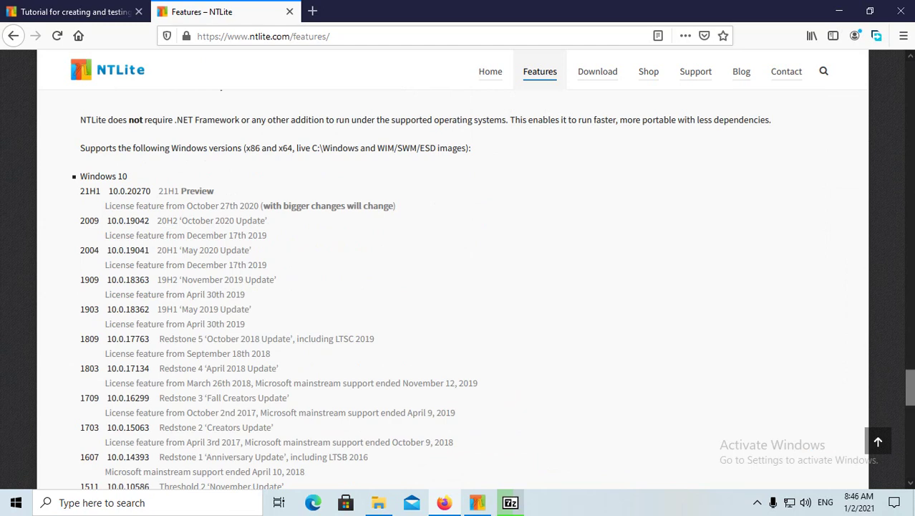
scroll(458, 287, down, 7)
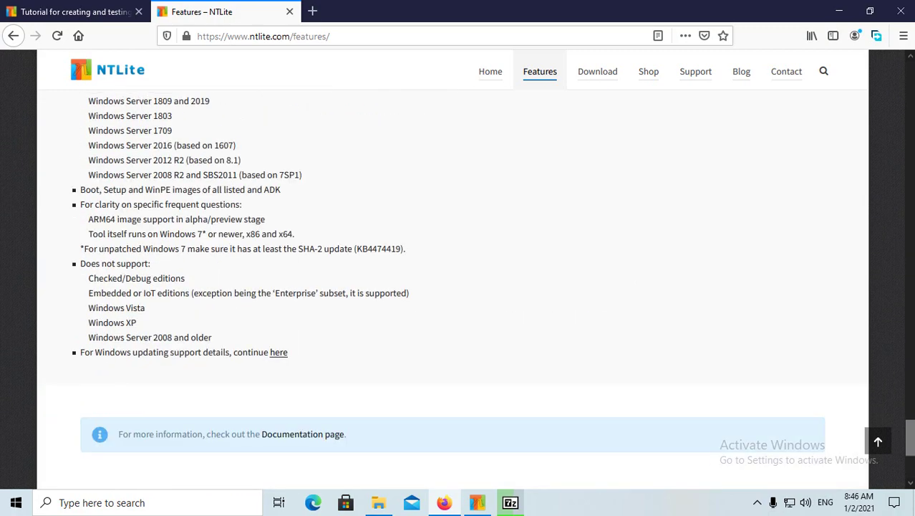
scroll(458, 287, down, 2)
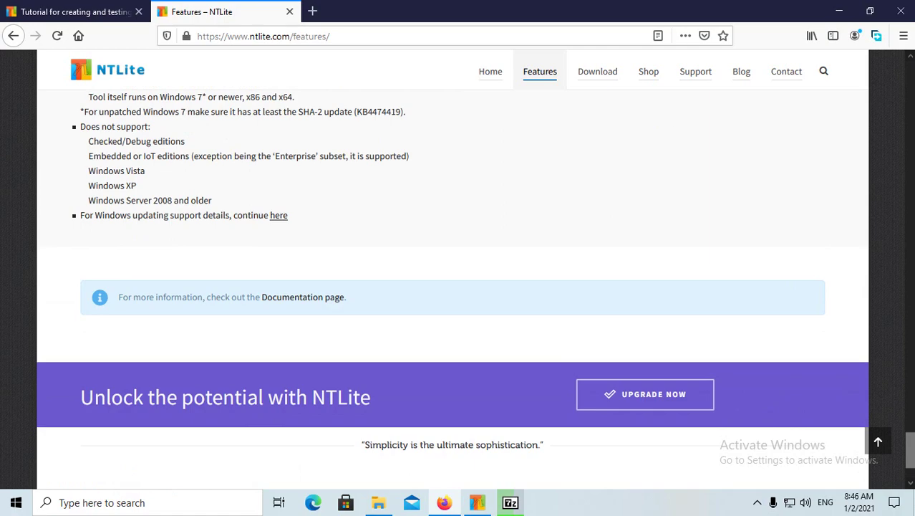
scroll(459, 286, down, 2)
scroll(458, 286, up, 4)
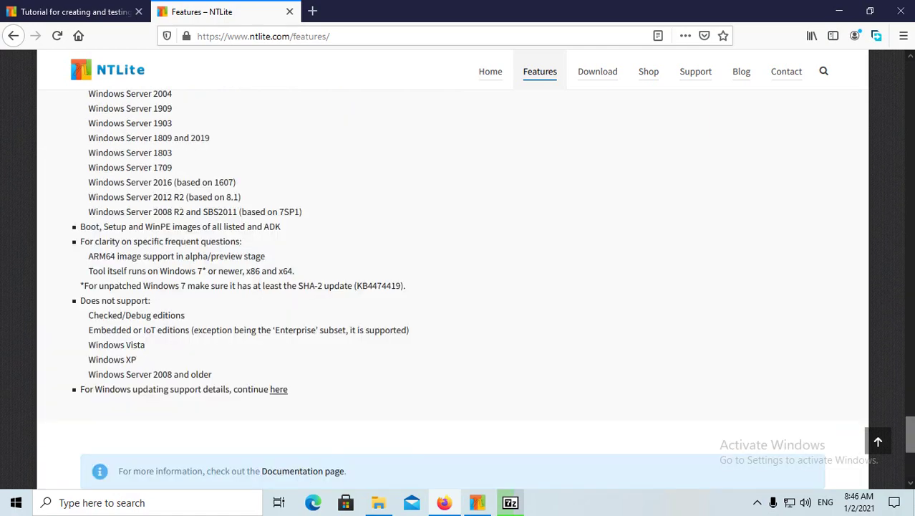
scroll(459, 286, up, 3)
scroll(459, 287, up, 14)
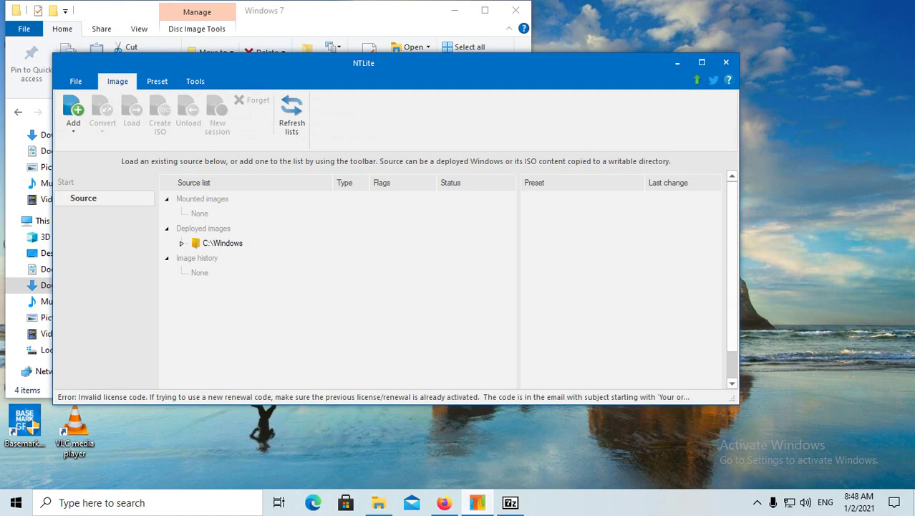
Add the extracted Windows 7 folder nested inside Downloads\Windows 7 to the source list as an image directory.
click(73, 108)
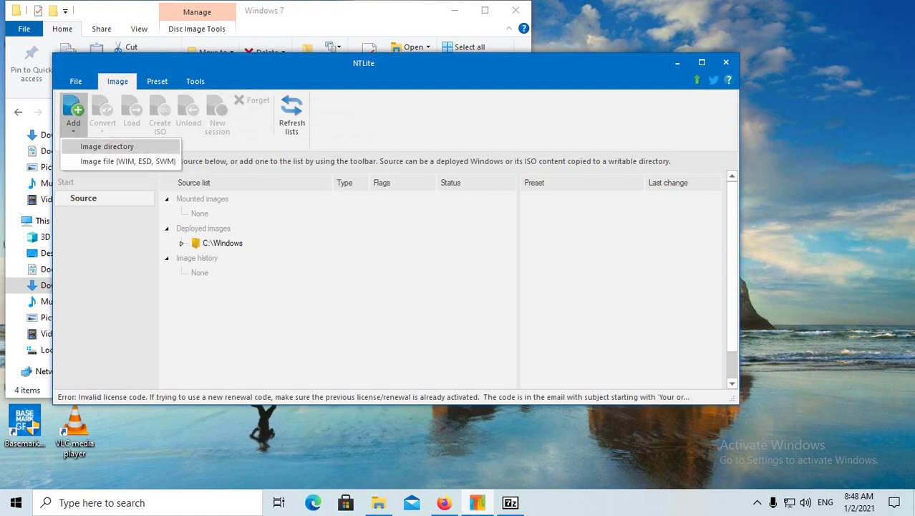
click(93, 145)
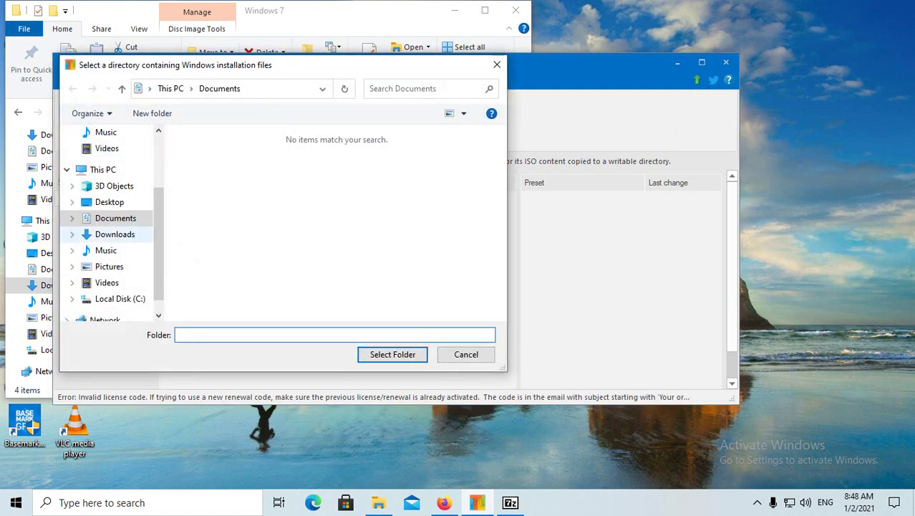
click(114, 234)
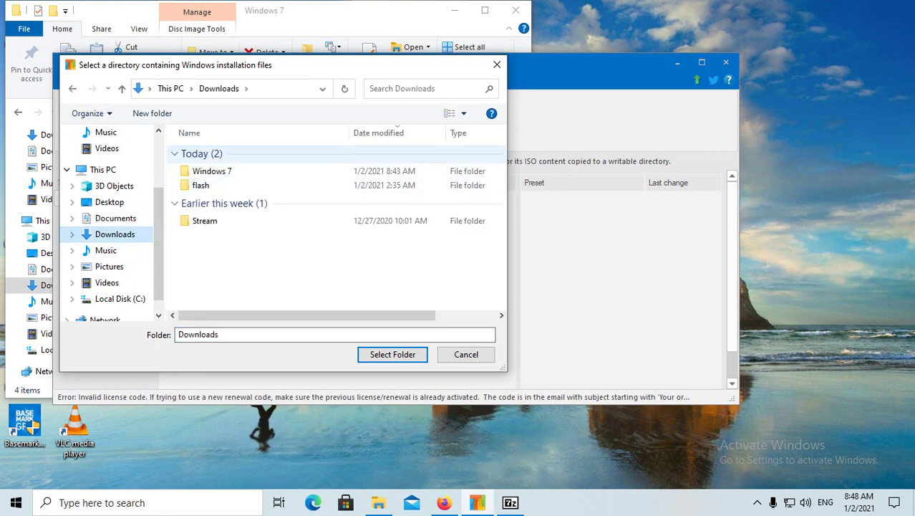
double_click(213, 170)
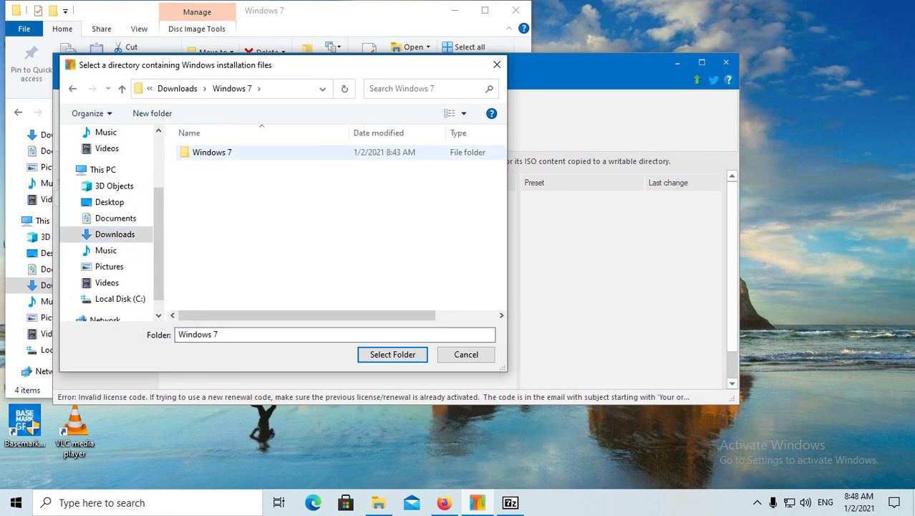
key(Return)
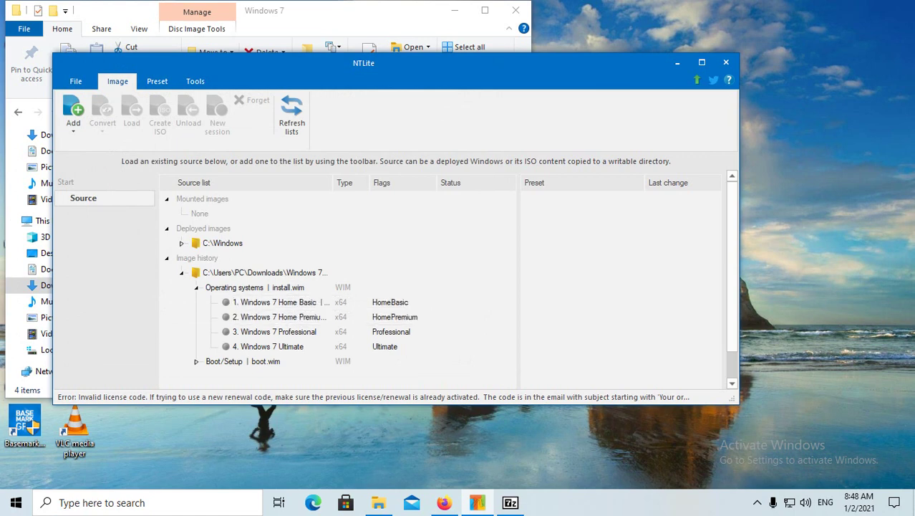
Load the Windows 7 Professional edition from install.wim for editing after checking its Edit and Export options.
click(275, 331)
right_click(303, 331)
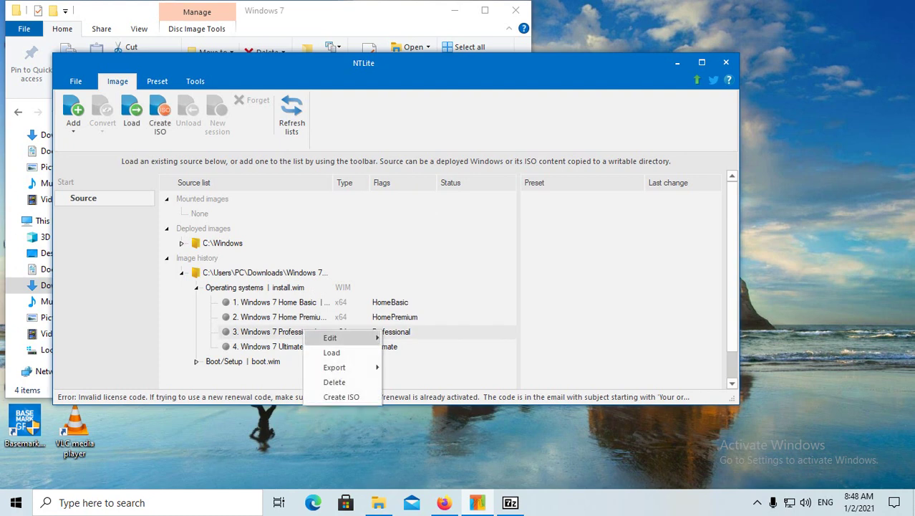
mouse_move(329, 337)
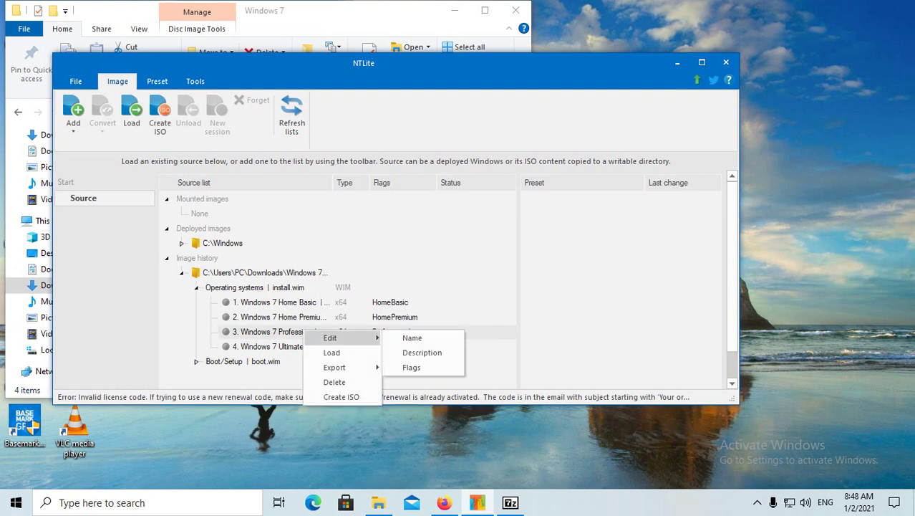
mouse_move(335, 367)
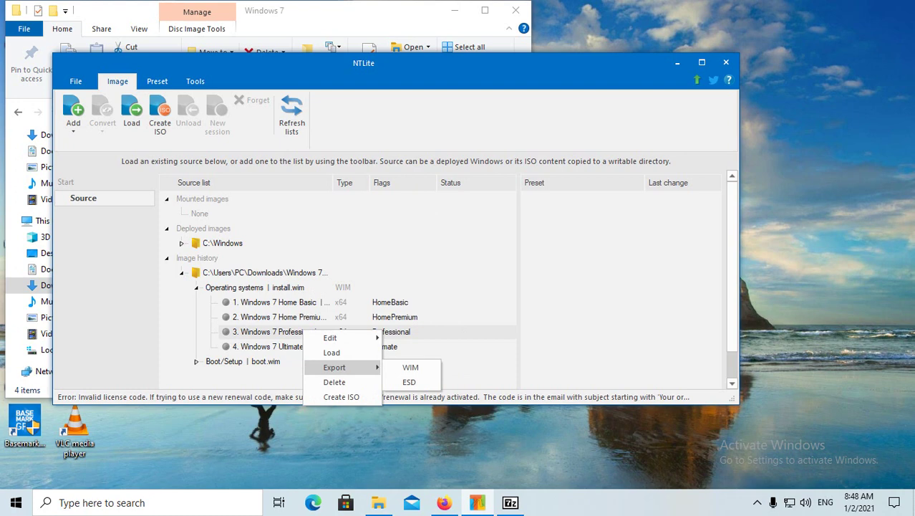
click(331, 352)
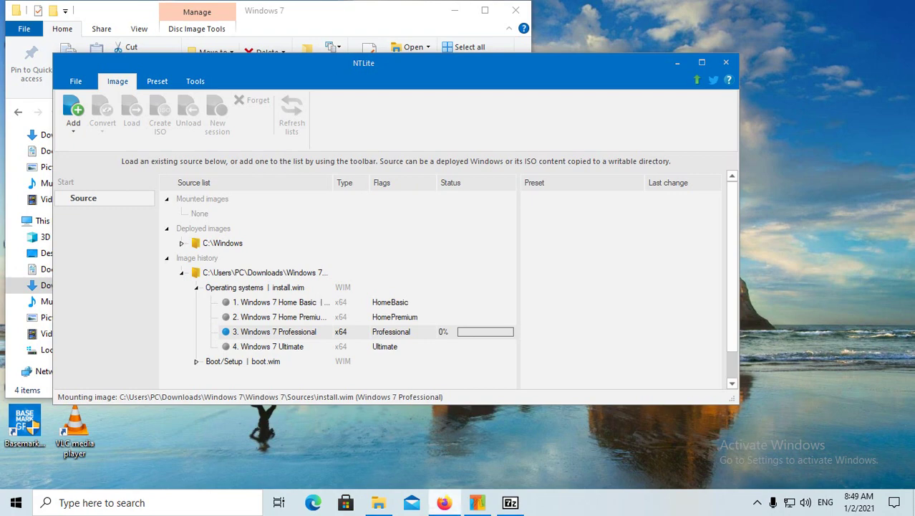
Switch to Firefox, search Google in a new tab for "amd a4 5300k" and show only the video results.
click(444, 502)
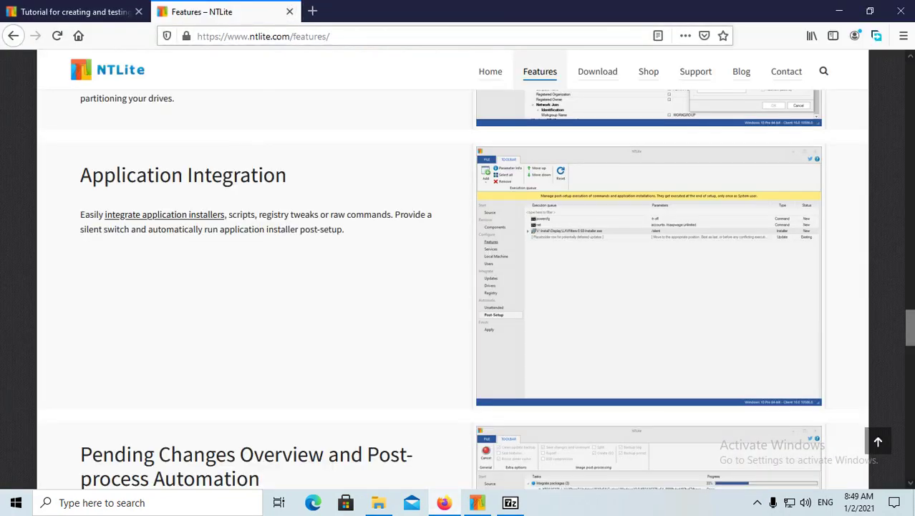
click(312, 11)
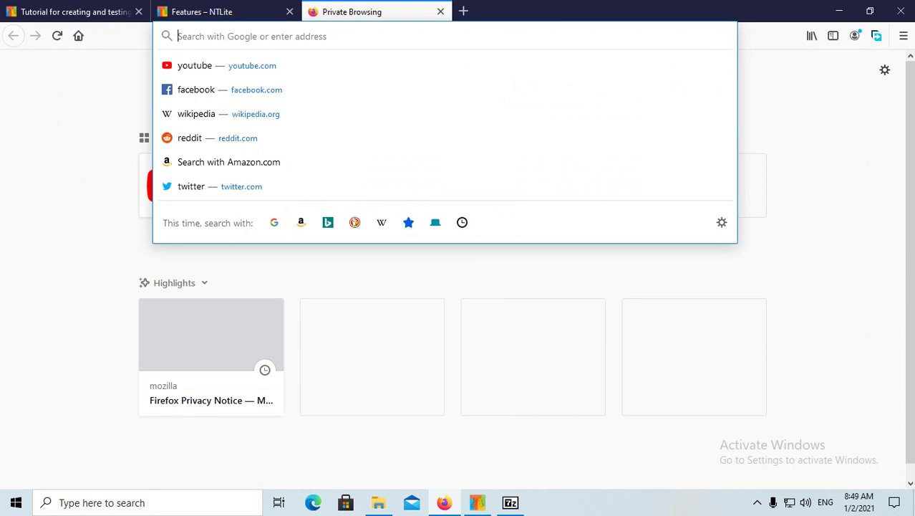
text(amd a4)
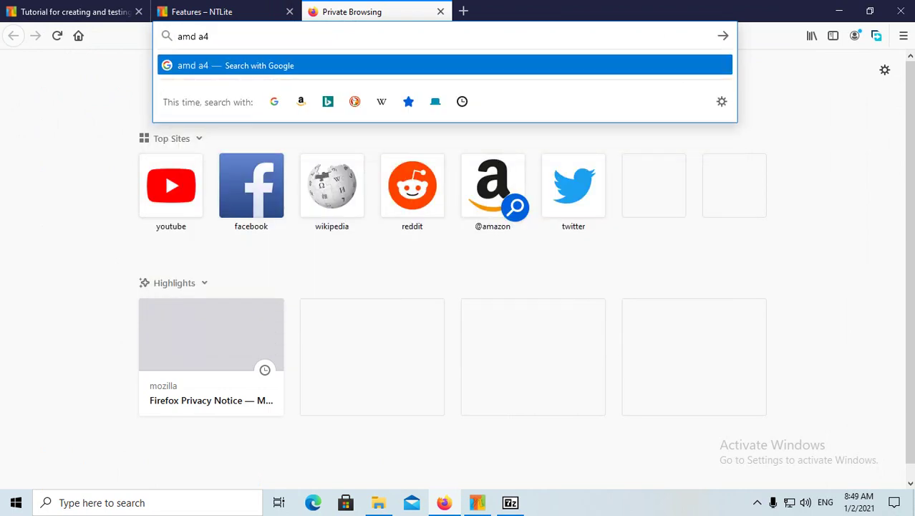
text( 5300k)
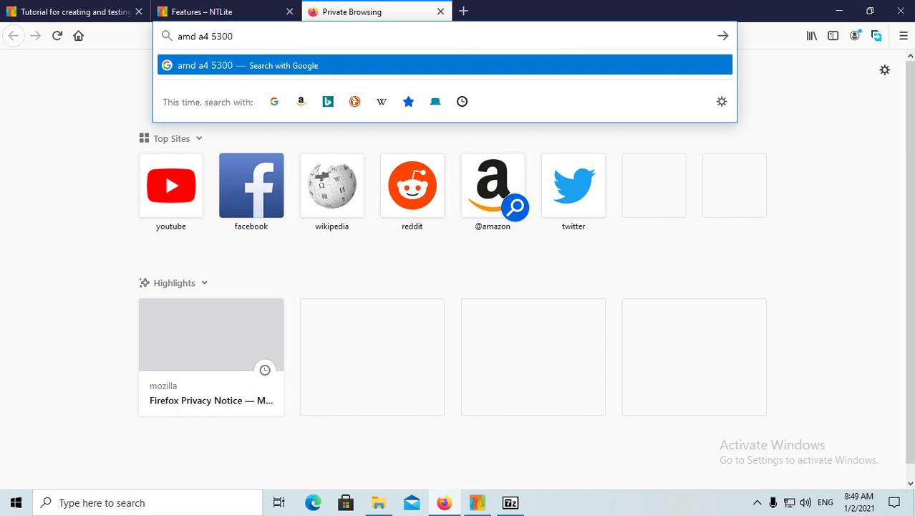
key(Return)
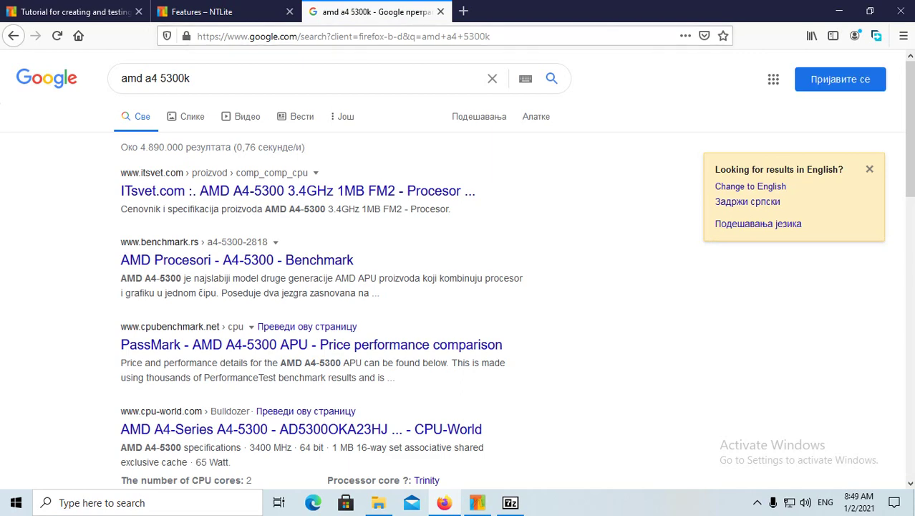
click(247, 116)
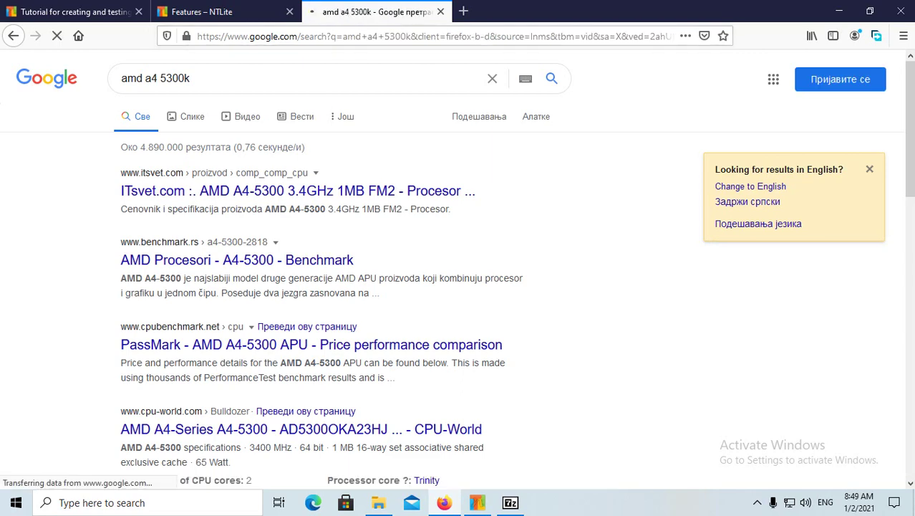
Look through the AMD A4-5300 video results for tests and reviews of the processor.
scroll(293, 255, down, 5)
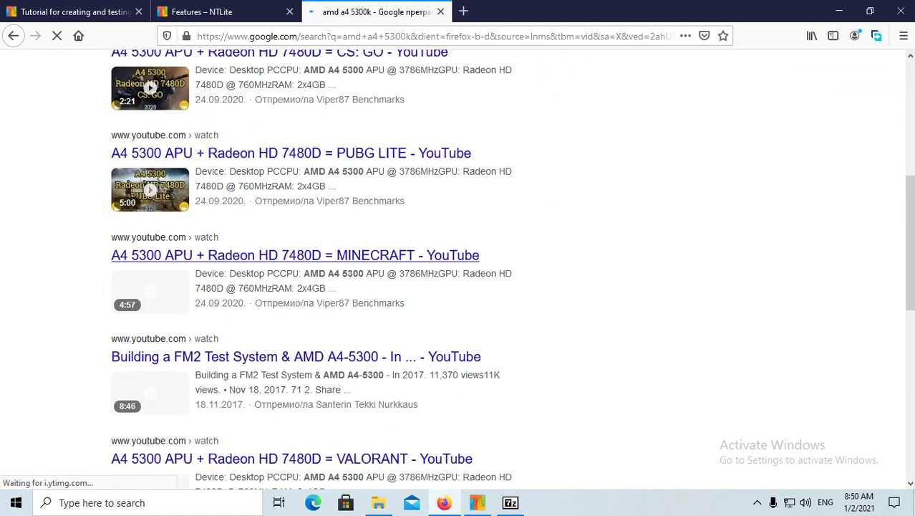
scroll(294, 255, down, 5)
scroll(294, 255, up, 3)
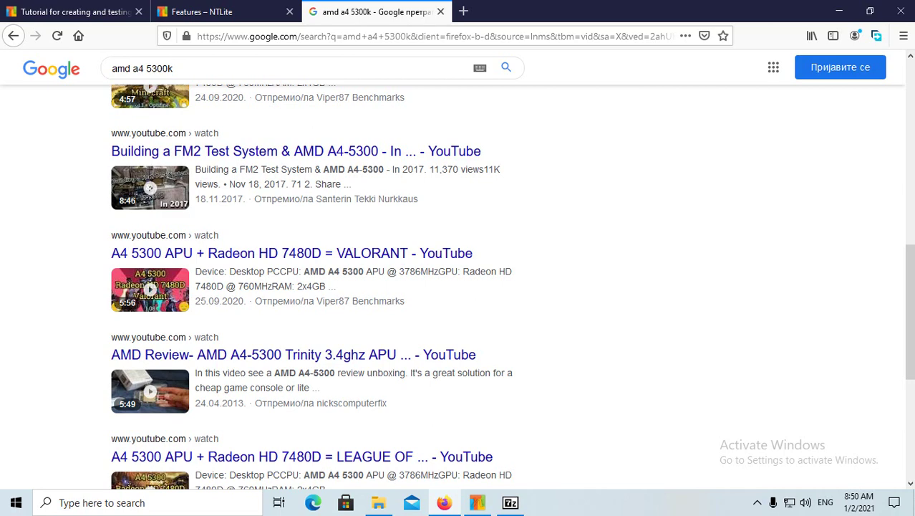
scroll(459, 286, up, 5)
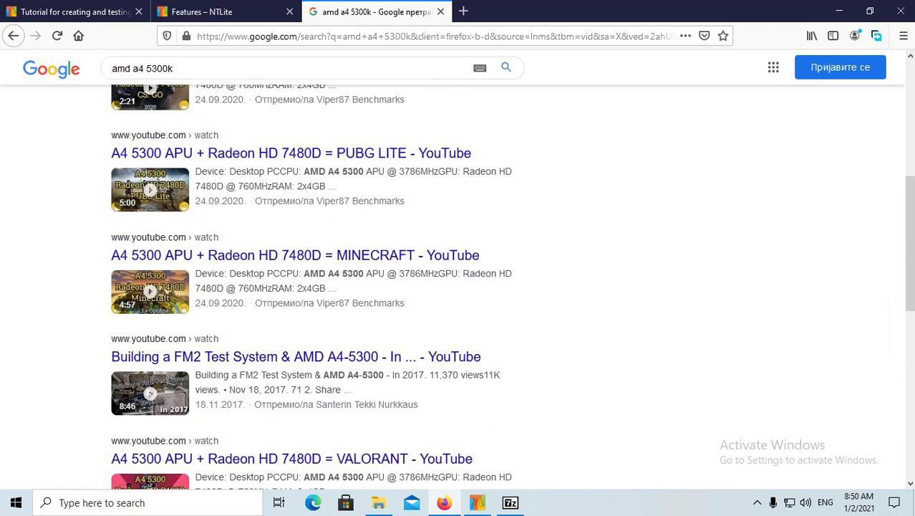
scroll(459, 286, up, 4)
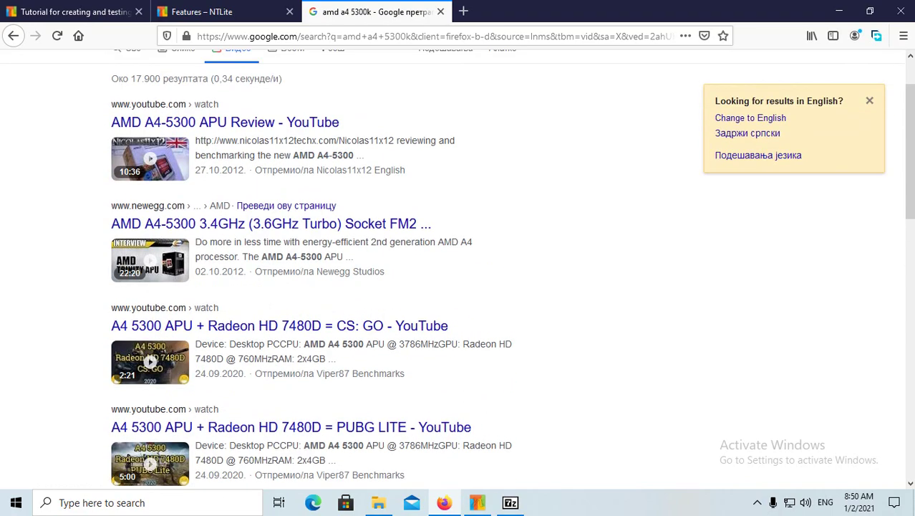
scroll(458, 286, up, 1)
scroll(459, 286, down, 5)
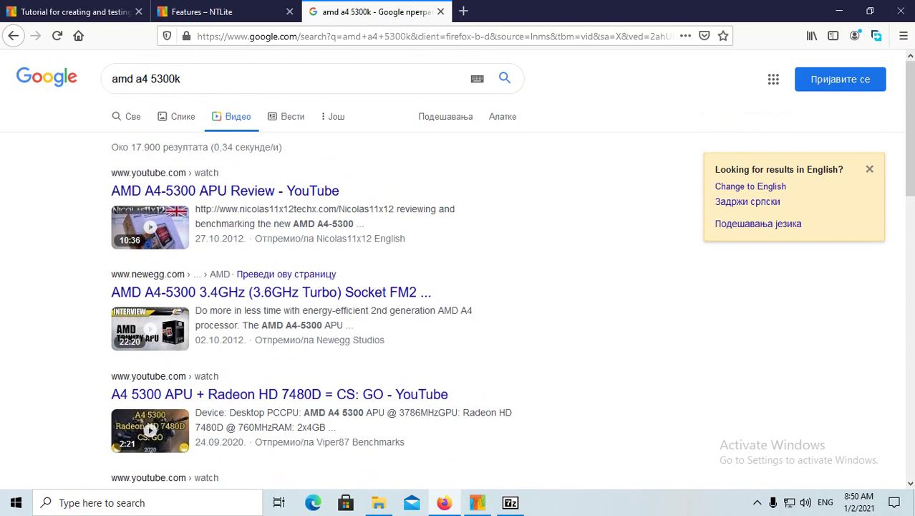
scroll(287, 254, down, 4)
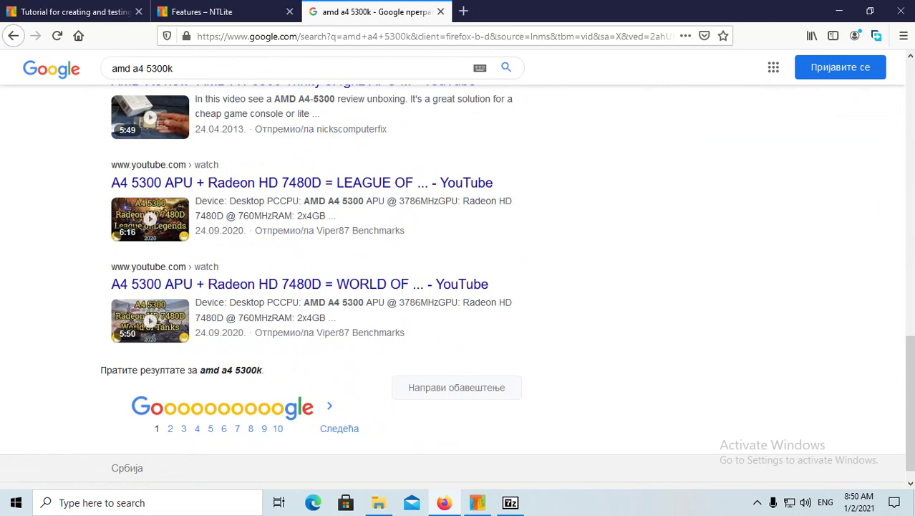
scroll(459, 287, up, 10)
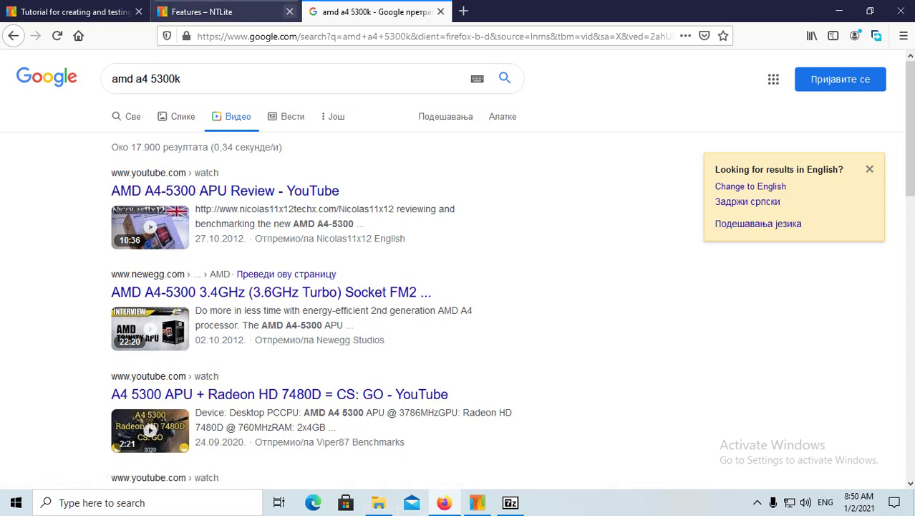
Replace the search query with "gigabyte ga 3800n" and run the video search.
click(180, 78)
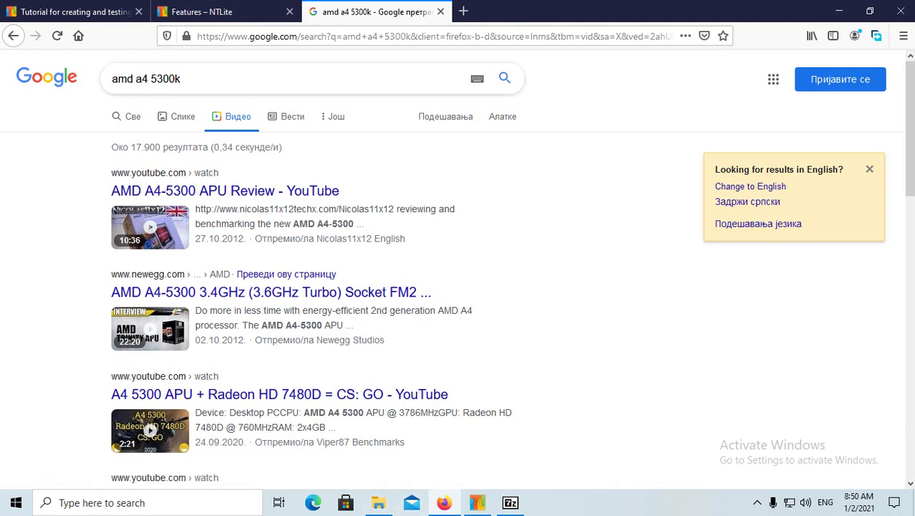
key(BackSpace)
key(BackSpace)
key(BackSpace)
key(BackSpace)
key(BackSpace)
key(BackSpace)
key(BackSpace)
key(BackSpace)
key(BackSpace)
key(BackSpace)
key(BackSpace)
key(BackSpace)
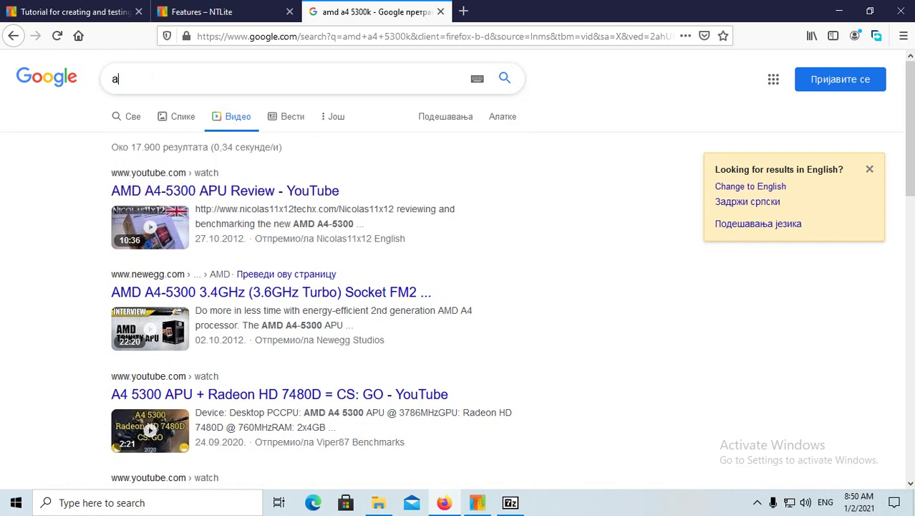
text(gigabyt)
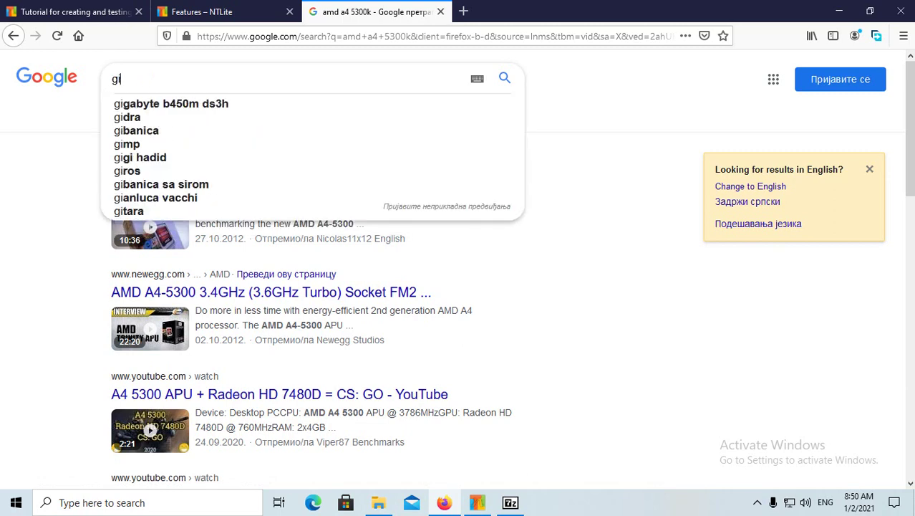
key(BackSpace)
key(BackSpace)
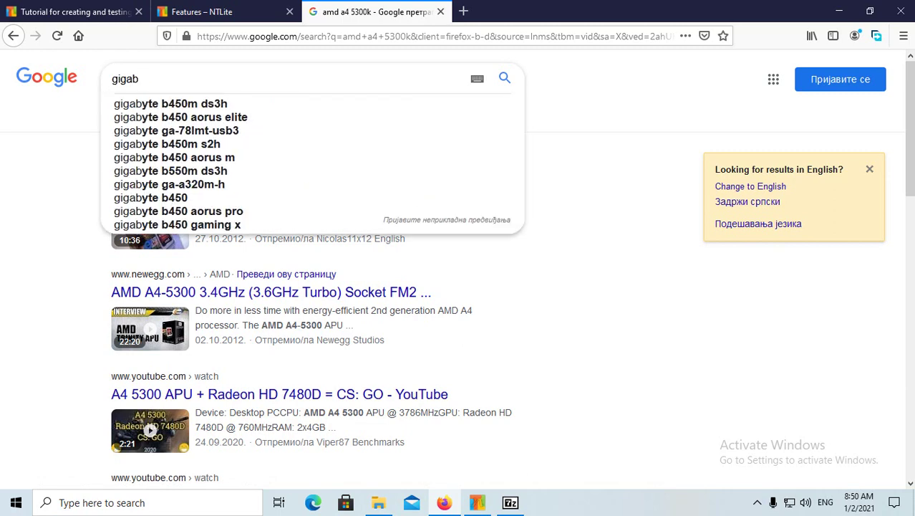
text(yte)
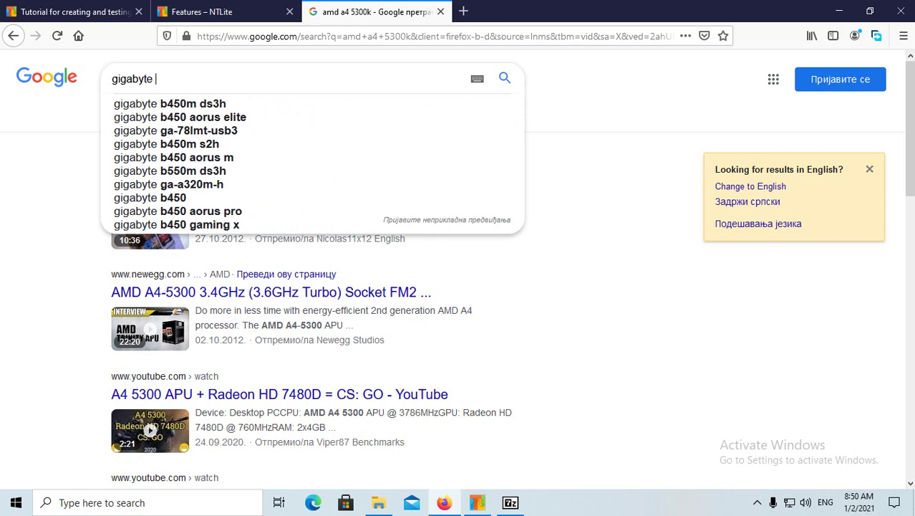
text( ga 3)
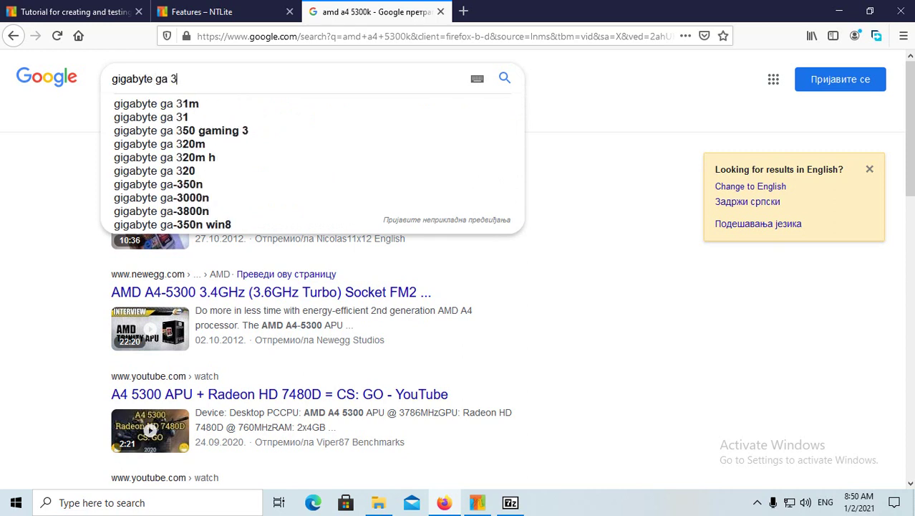
text(800)
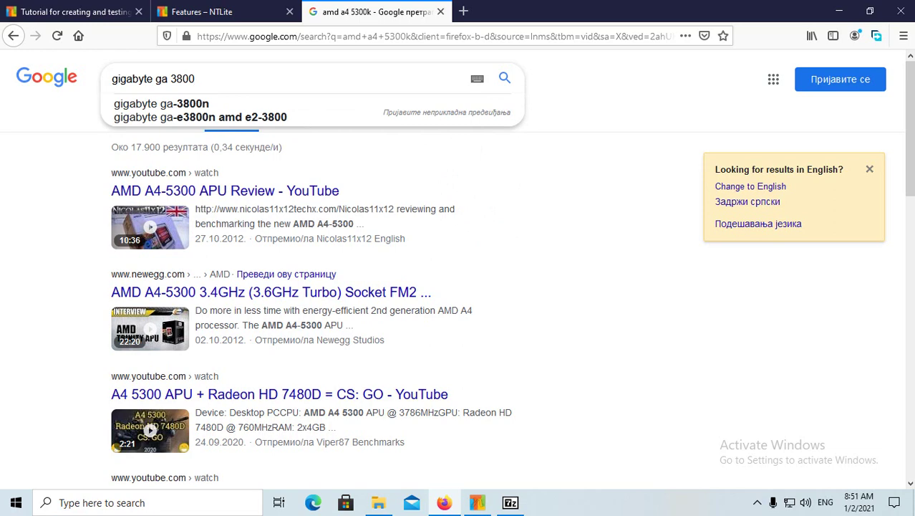
text(n)
key(Return)
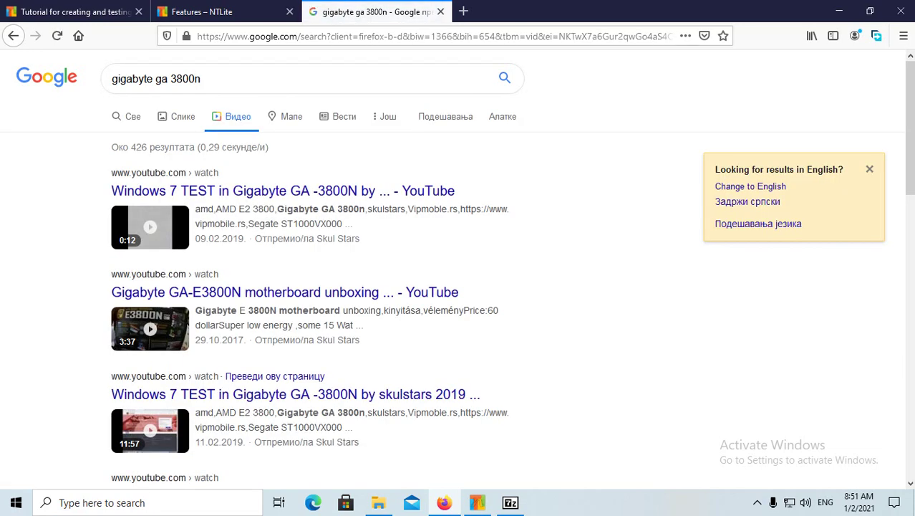
Examine the video results and the general web results for Windows 7 tests on the Gigabyte GA-E3800N board.
scroll(273, 323, down, 4)
scroll(272, 323, up, 2)
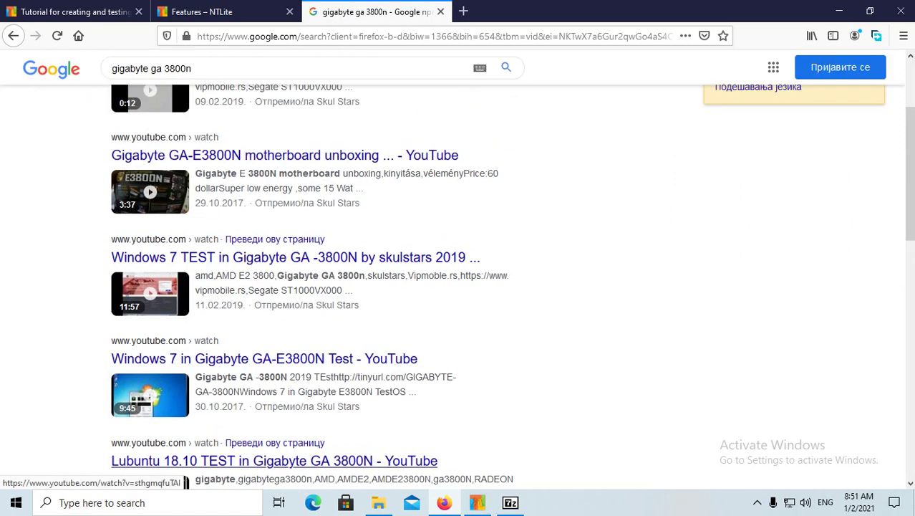
scroll(287, 322, up, 2)
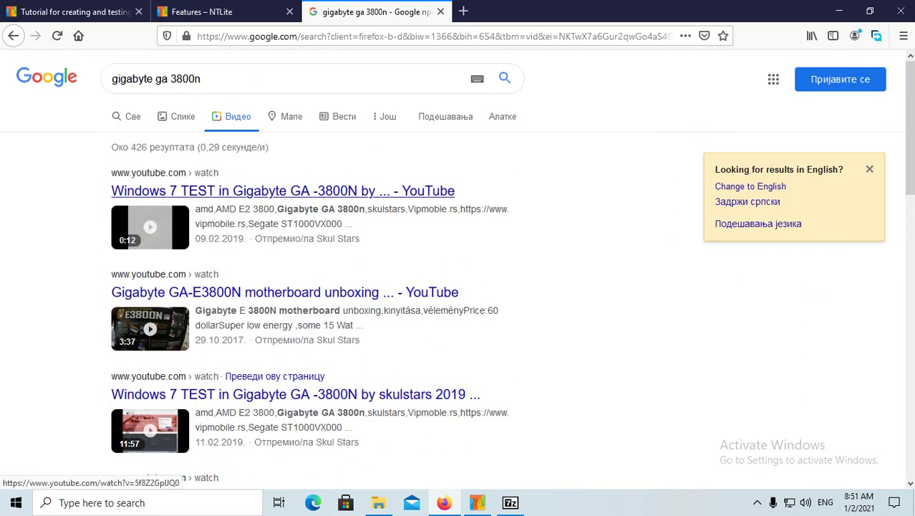
click(283, 191)
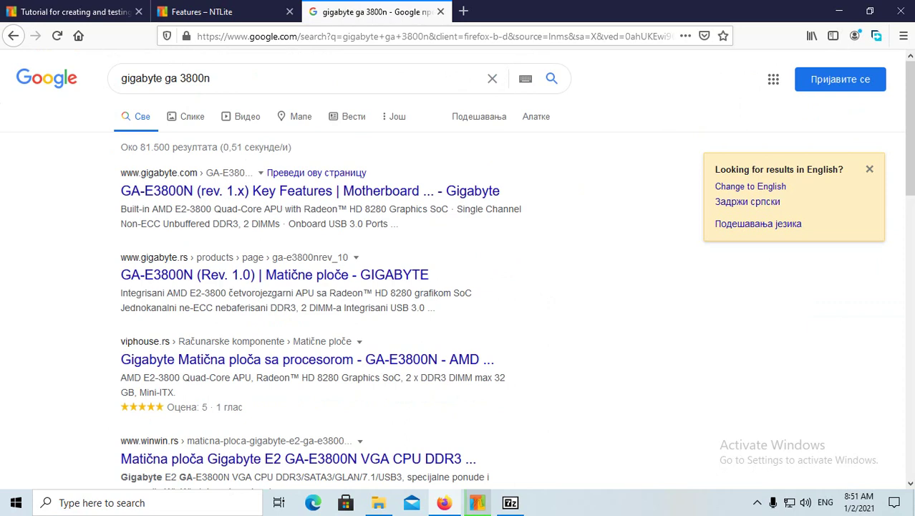
scroll(458, 286, down, 5)
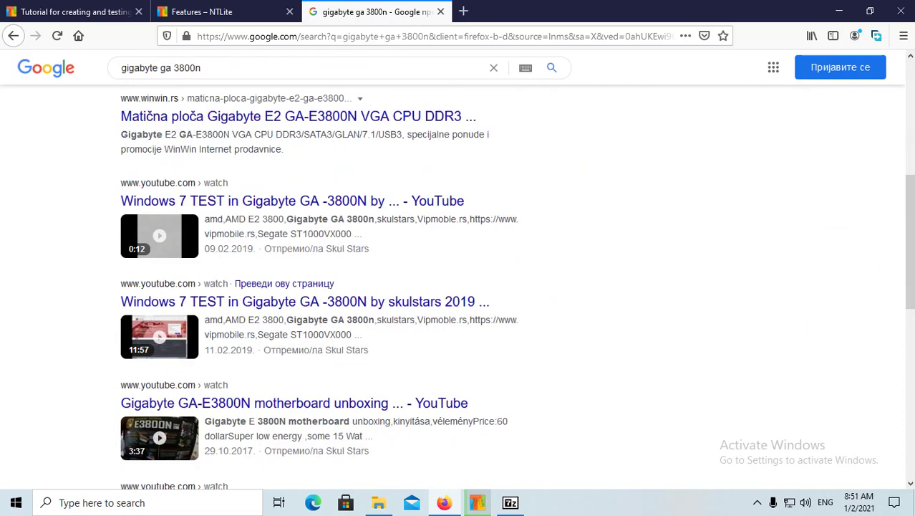
scroll(287, 198, down, 3)
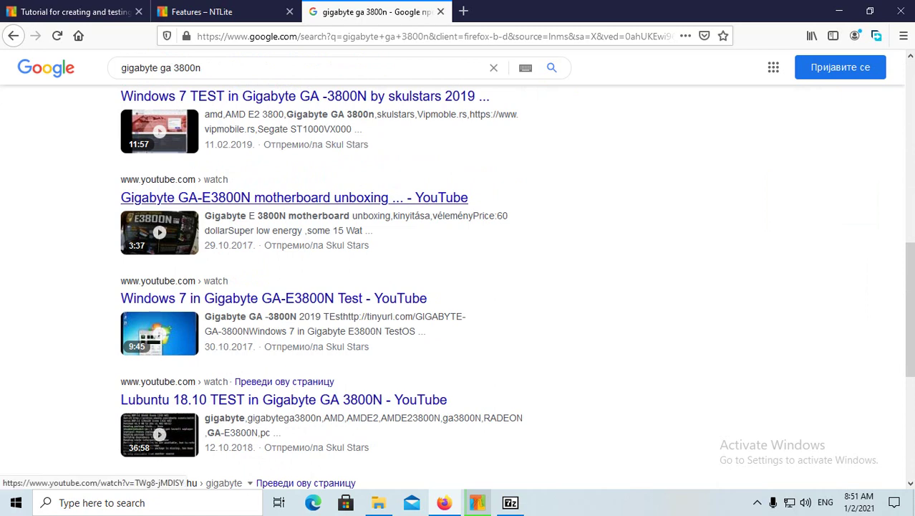
scroll(287, 197, down, 2)
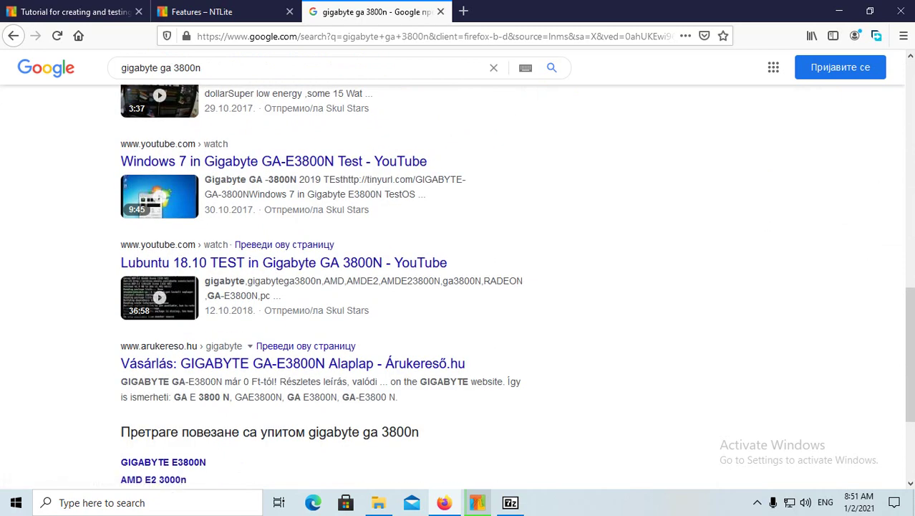
scroll(286, 198, down, 3)
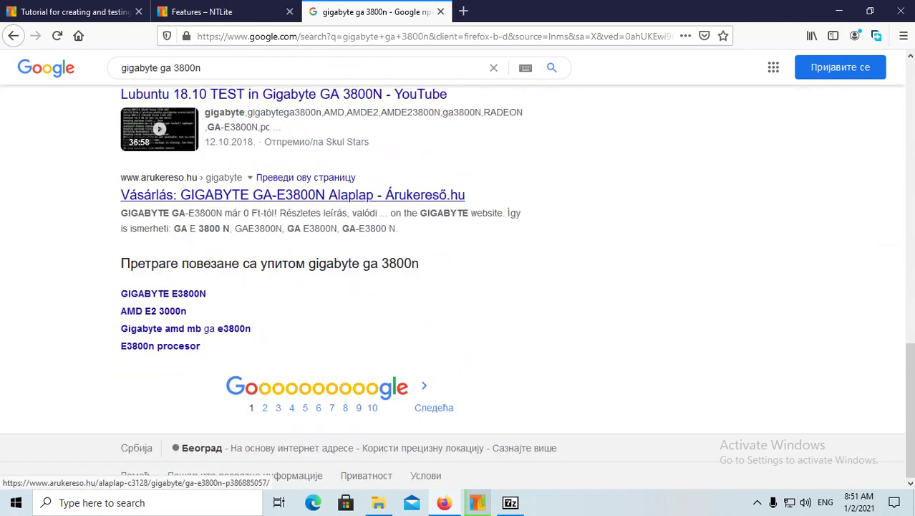
scroll(287, 198, up, 4)
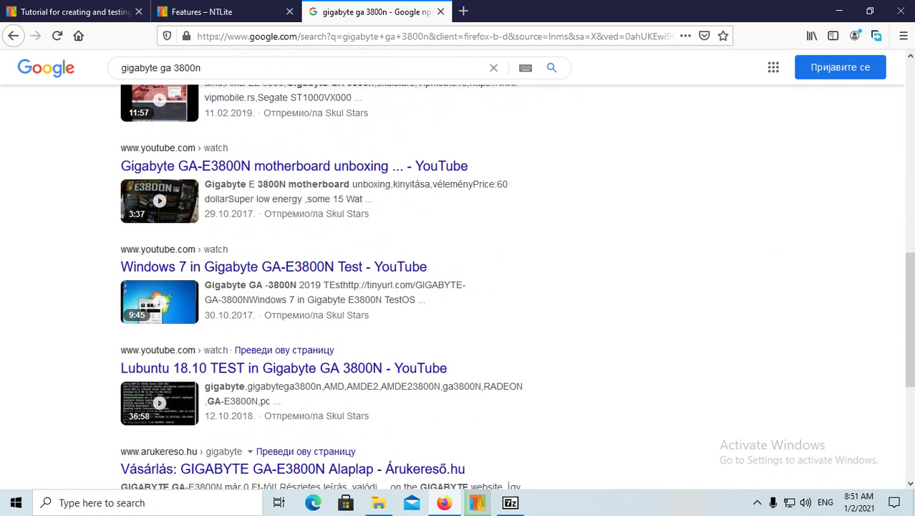
Switch back to NTLite to check the Windows 7 Professional mounting progress and show the hidden system tray icons.
click(477, 502)
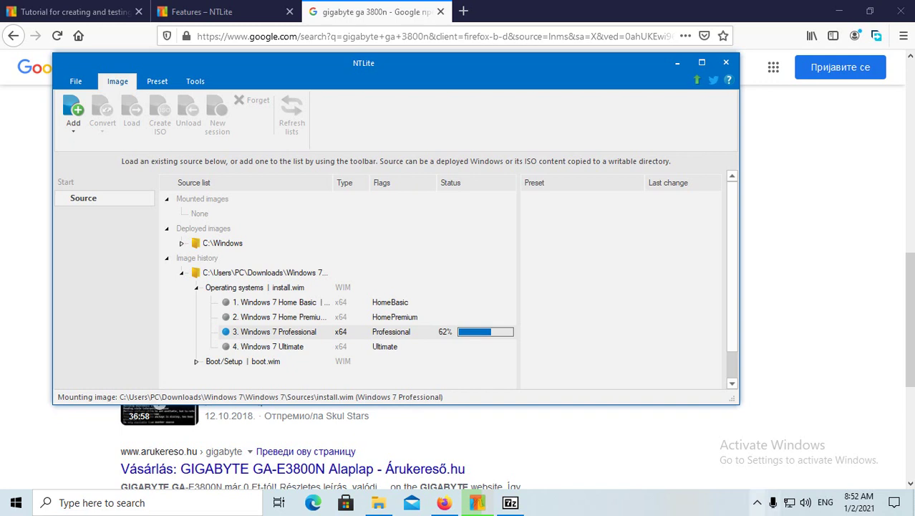
click(757, 502)
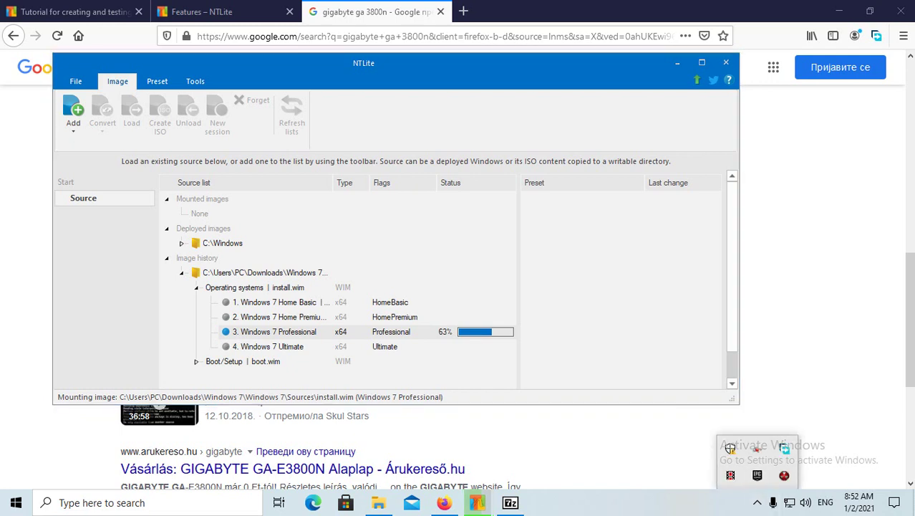